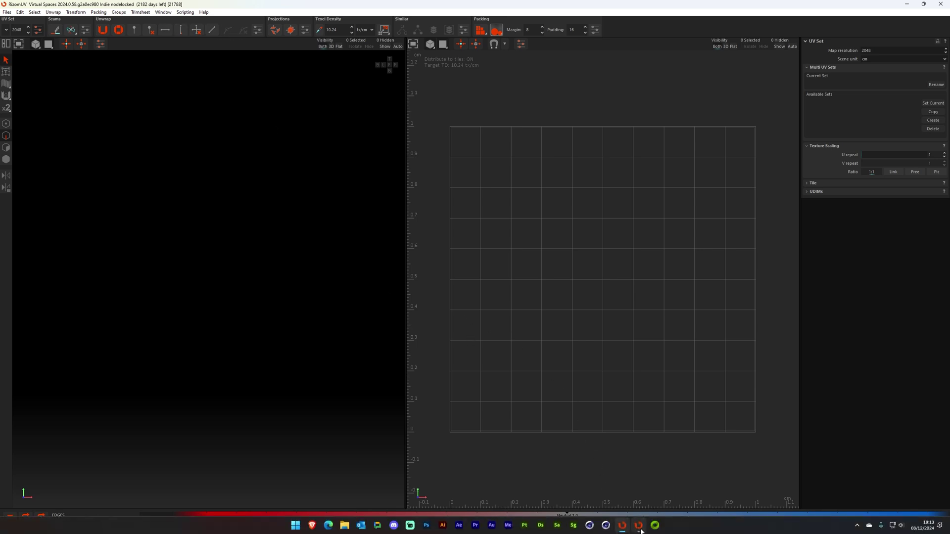
- Switch to the RizomUV 2024.1.32 window and run the Pin command from the collapsed Unwrap tools
left_click(639, 528)
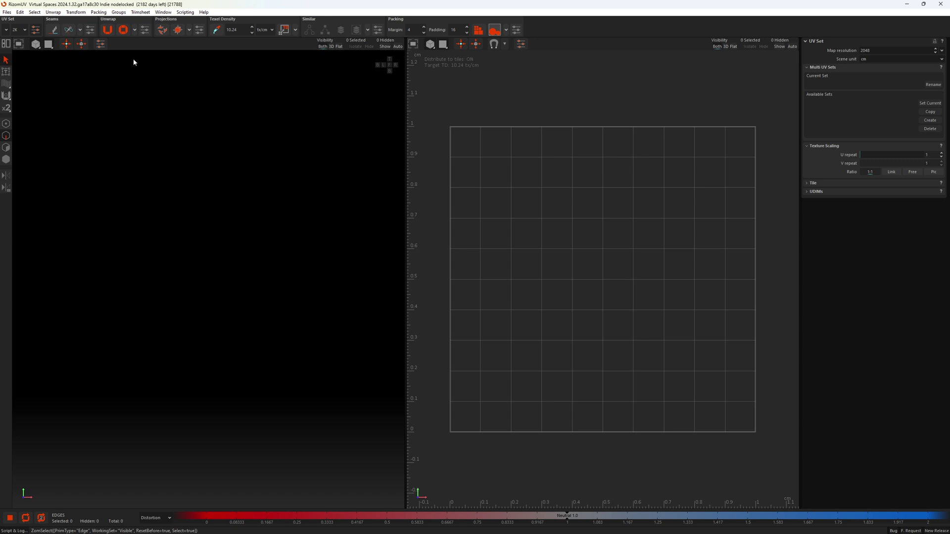
left_click(135, 32)
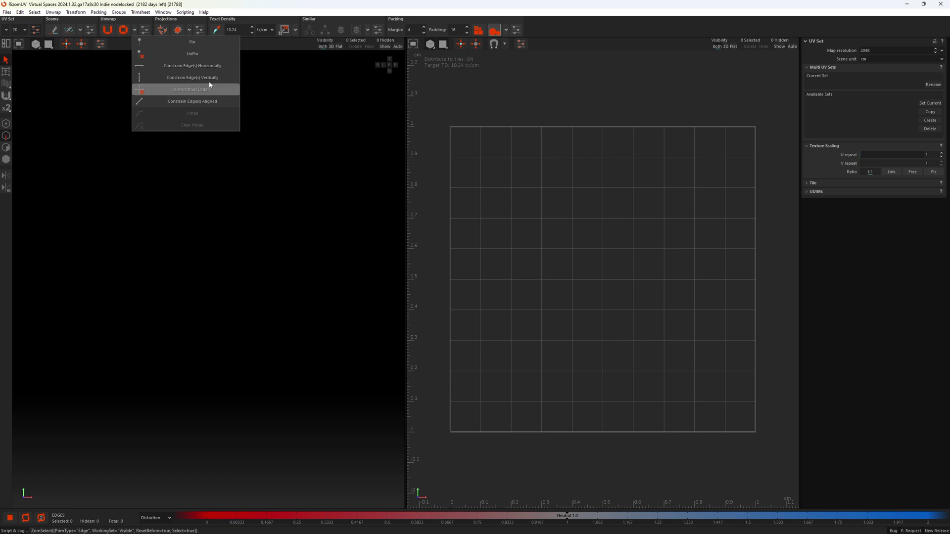
left_click(183, 42)
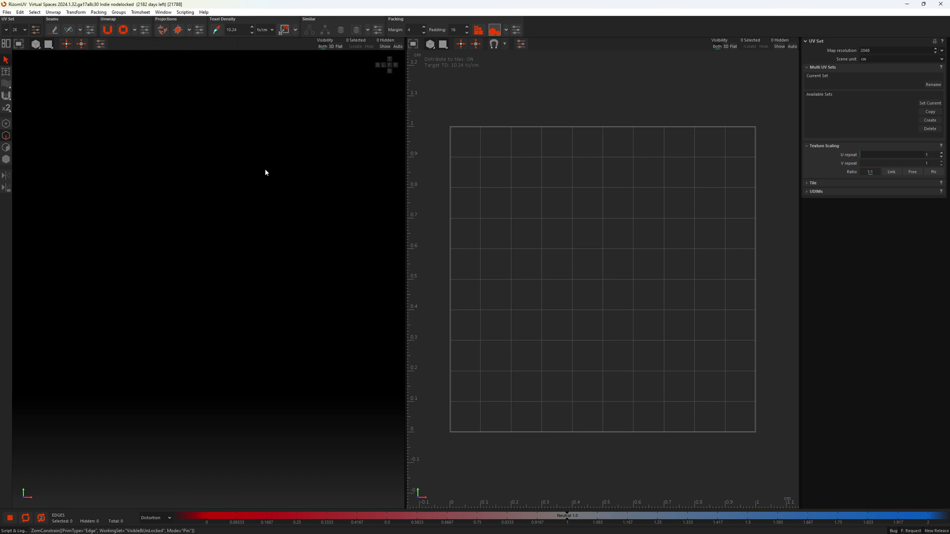
- Expand the Unwrap tool group to show Pin, UnPin and the horizontal and vertical edge constraints directly
left_click(136, 29)
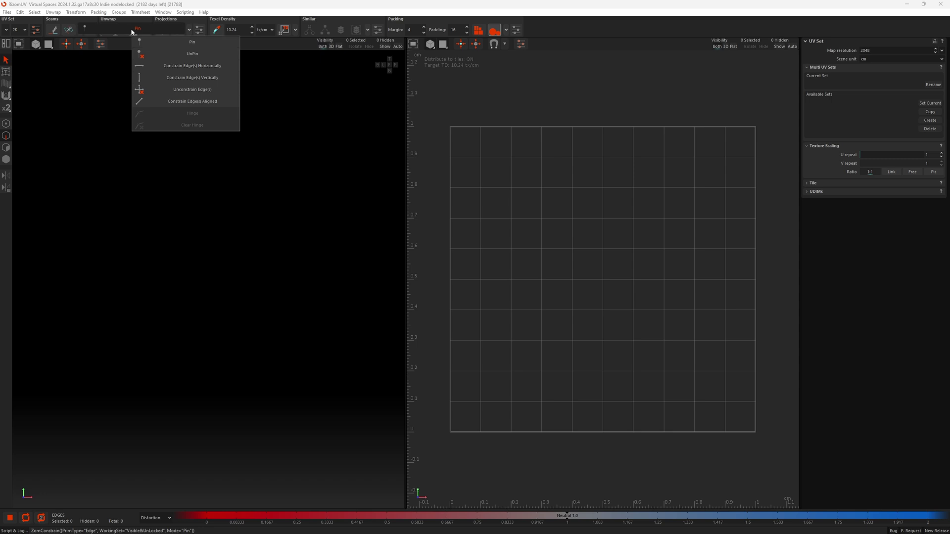
scroll(144, 30, "down", 1)
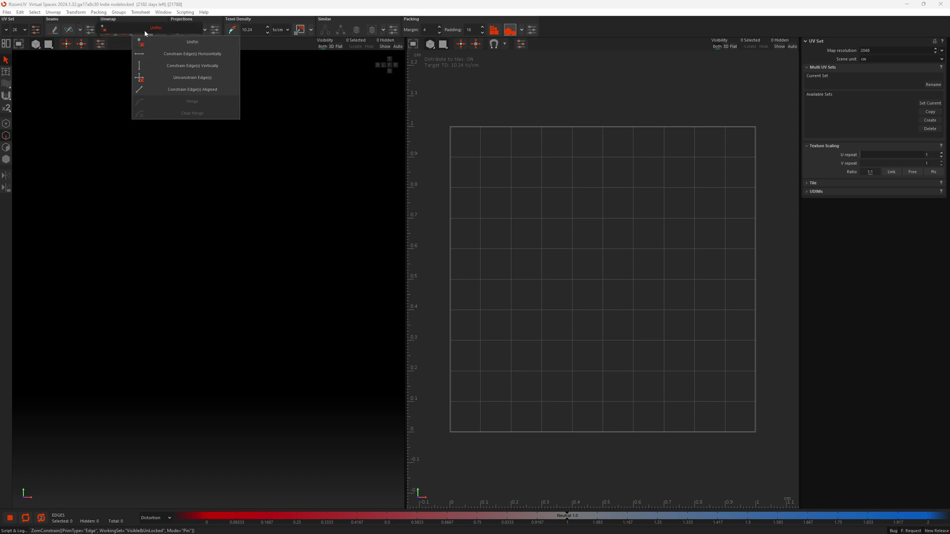
scroll(144, 29, "down", 1)
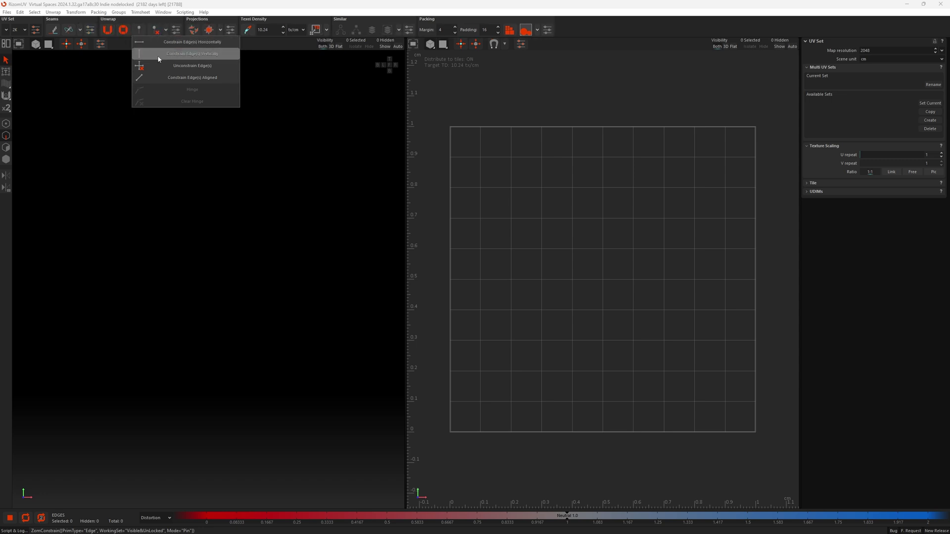
scroll(140, 30, "down", 1)
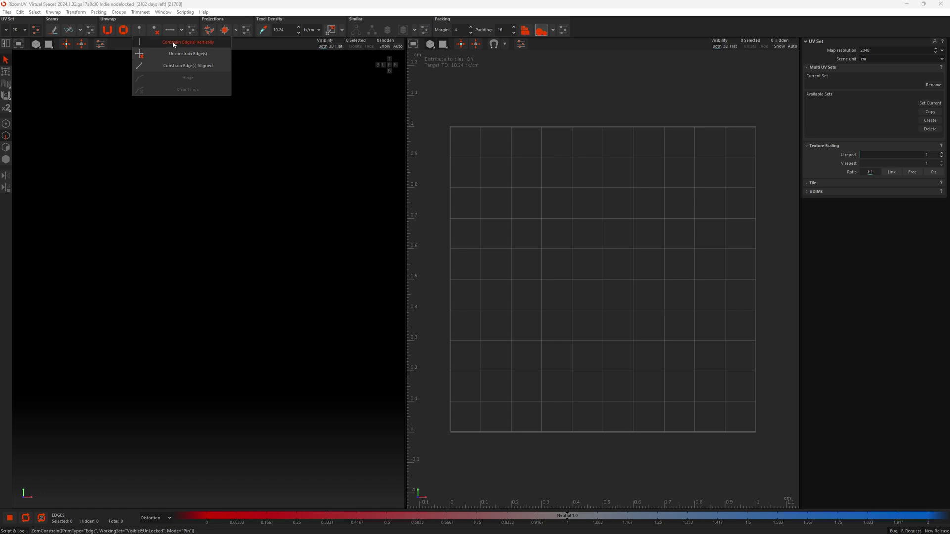
scroll(164, 31, "down", 2)
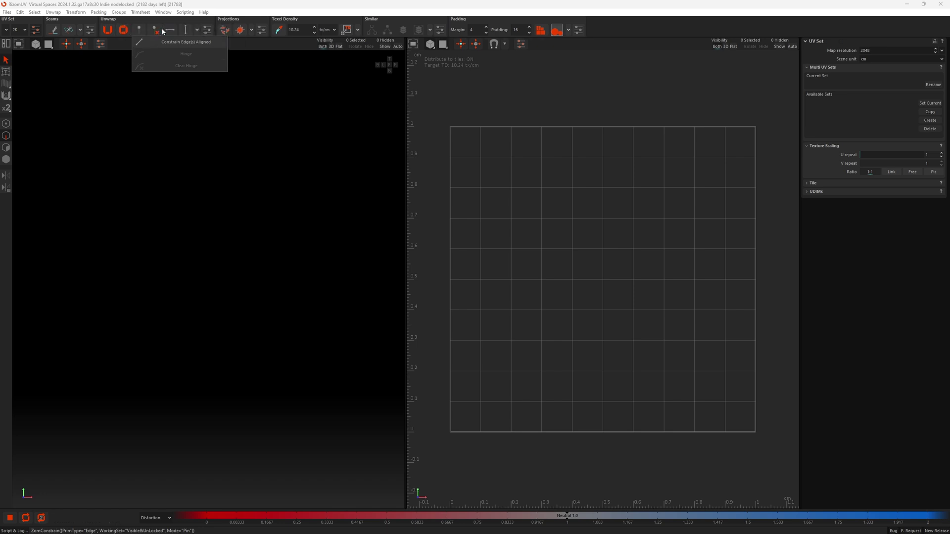
scroll(163, 32, "down", 2)
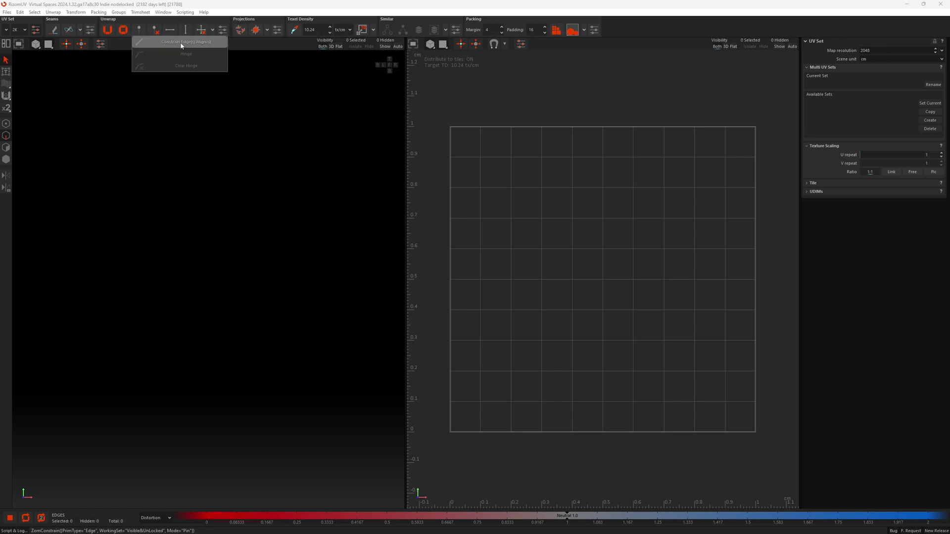
left_click(213, 90)
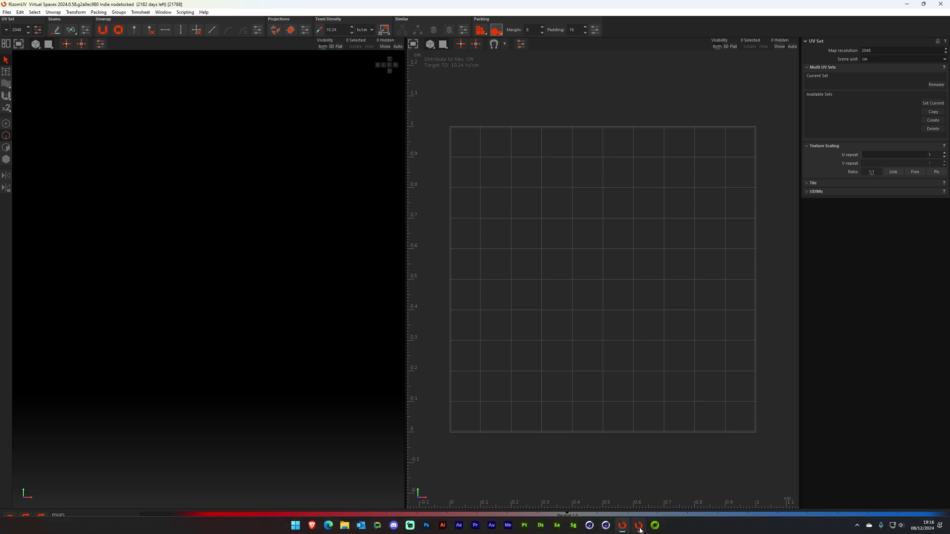
- Narrow the Select settings panel in RizomUV 2024.0.58, and widen the Select settings panel in RizomUV 2024.1.32
left_click(639, 529)
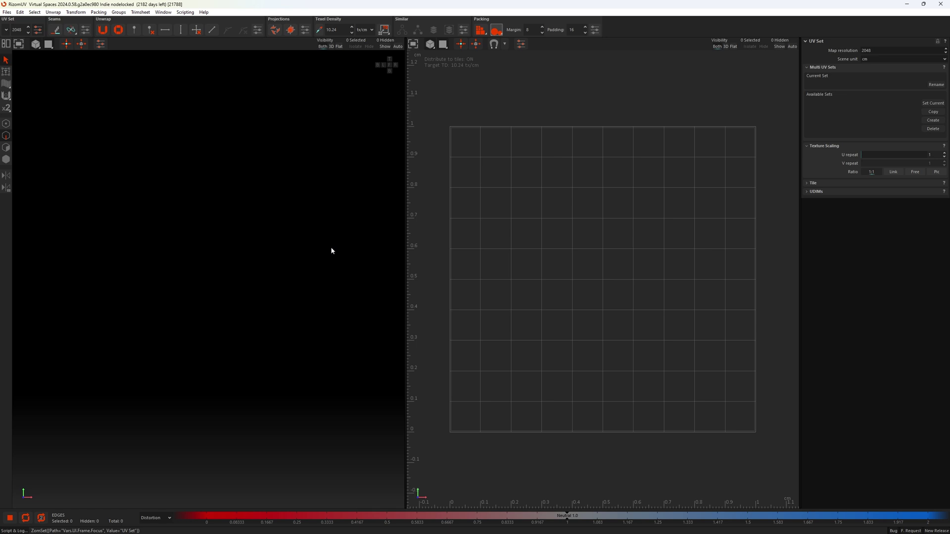
left_click(6, 61)
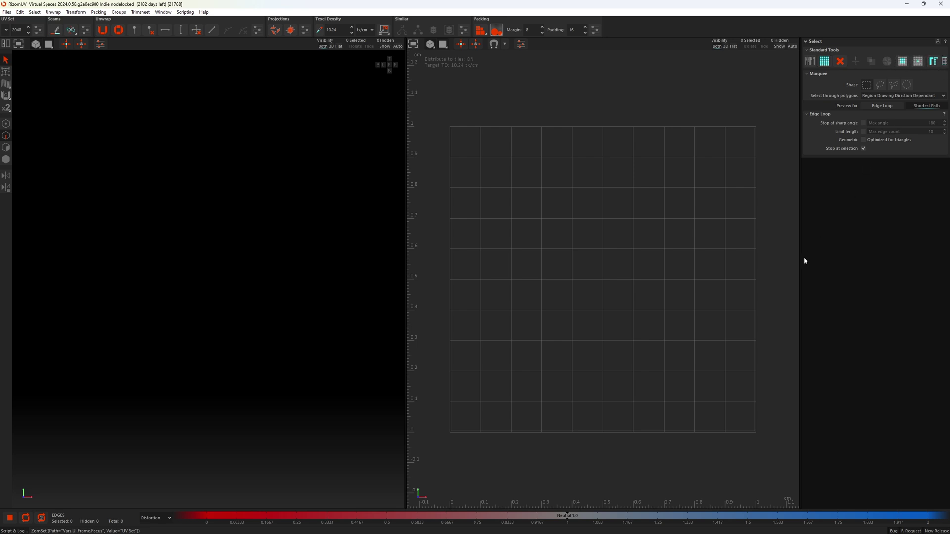
mouse_move(801, 264)
left_mouse_down()
mouse_move(719, 278)
mouse_move(763, 280)
mouse_move(806, 266)
left_mouse_up()
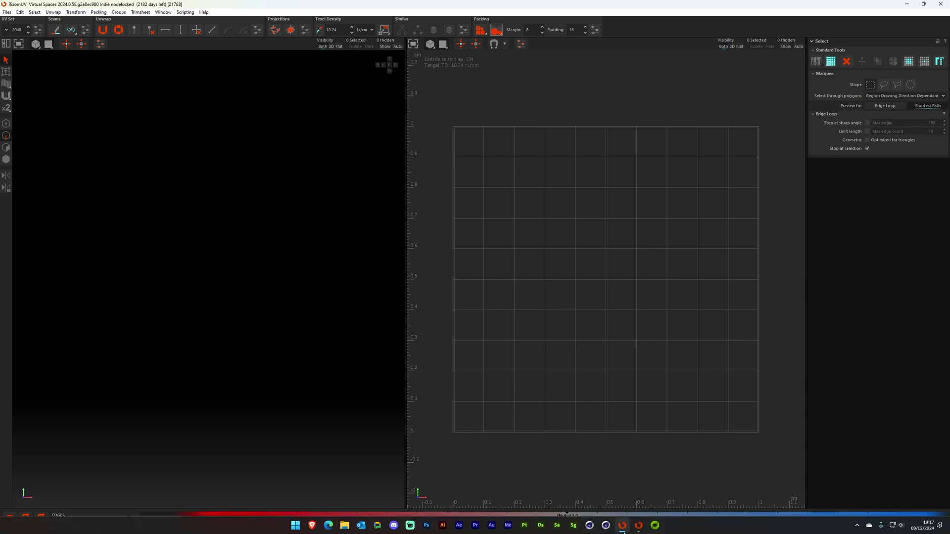
left_click(636, 527)
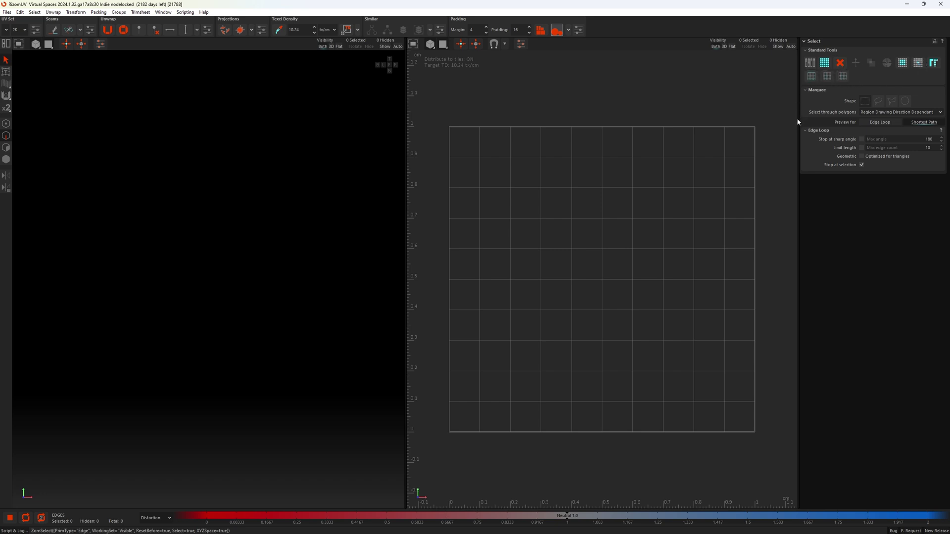
left_click_drag(799, 122, 791, 174)
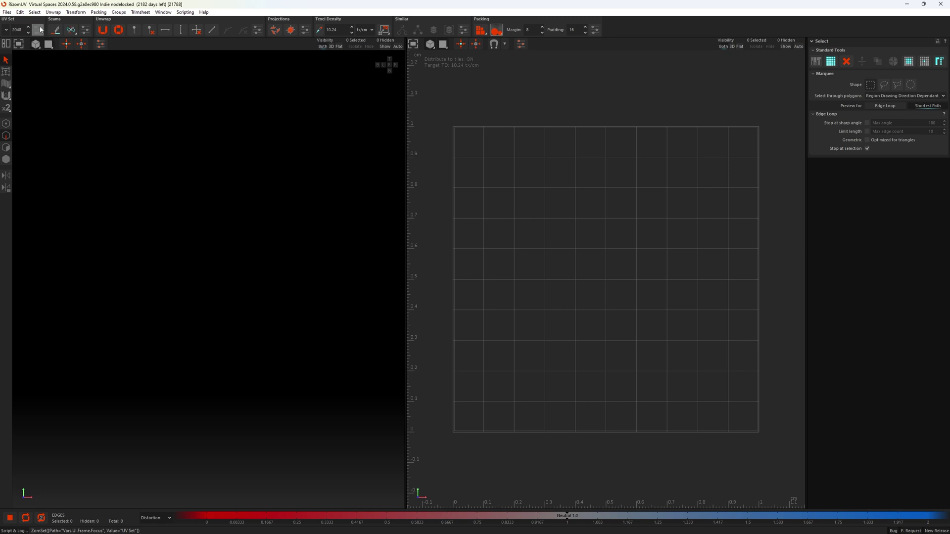
- In RizomUV 2024.0.58, open the UV Set, Seams, Unwrap and Projections settings and lock each one so they stay displayed together
left_click(38, 30)
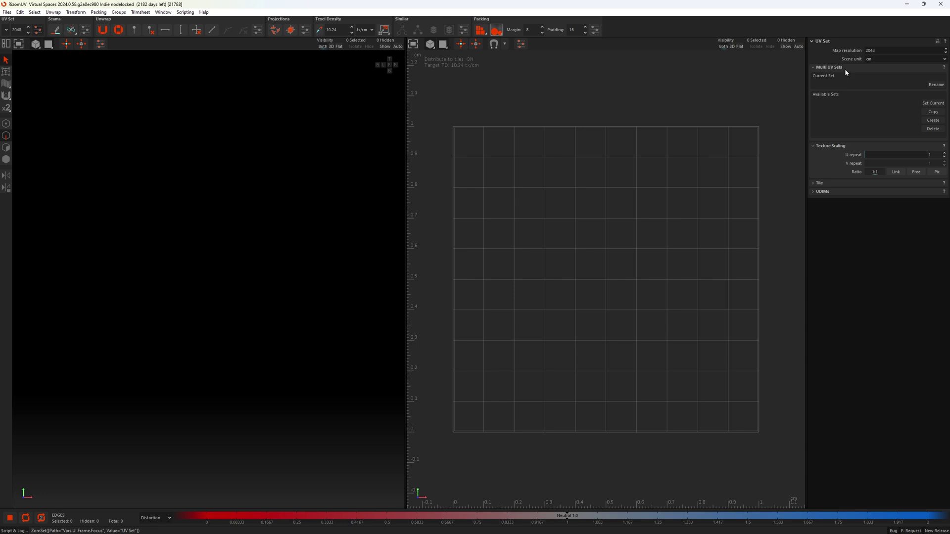
left_click(937, 41)
left_click(85, 30)
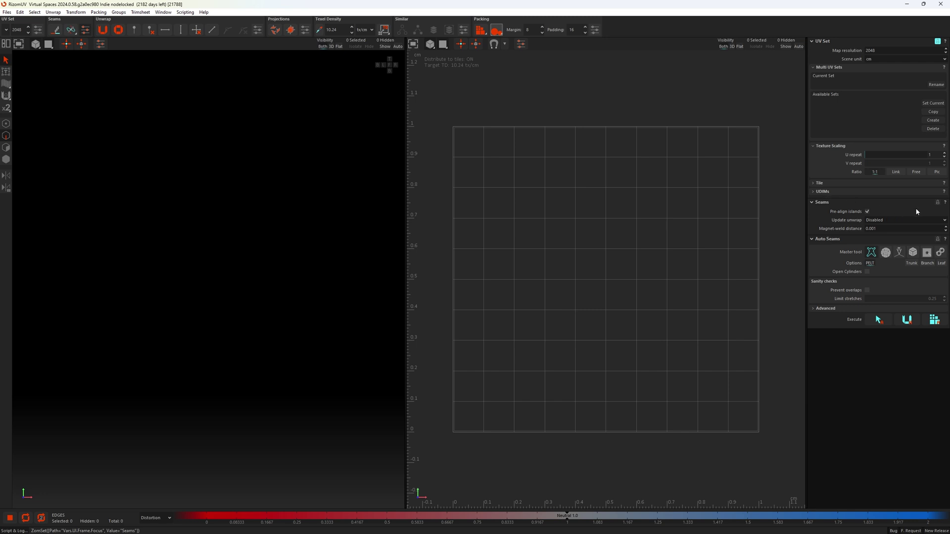
left_click(937, 202)
left_click(257, 30)
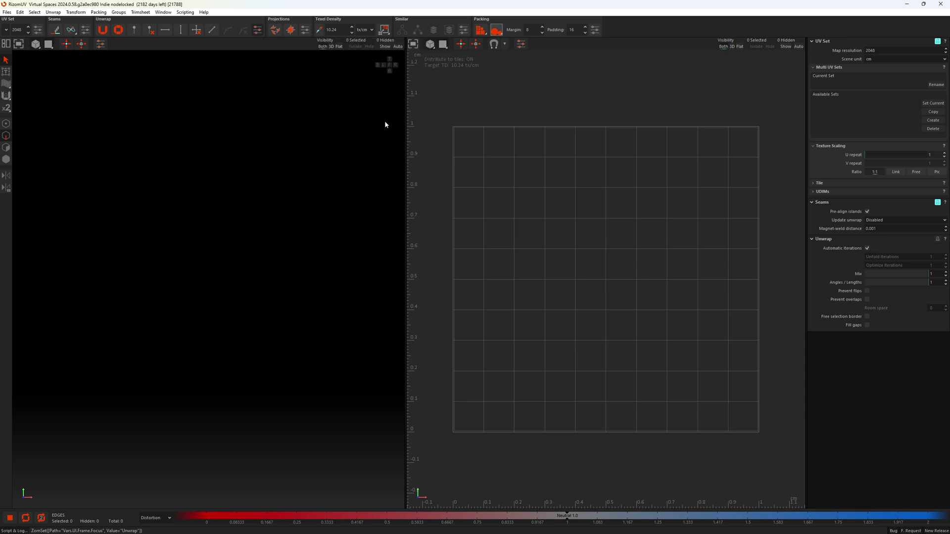
left_click(938, 239)
left_click(305, 30)
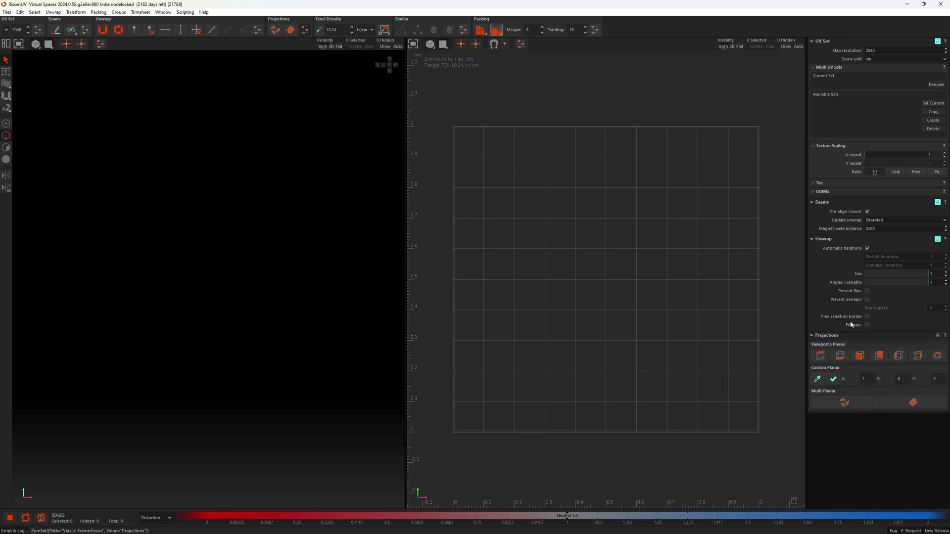
left_click(938, 336)
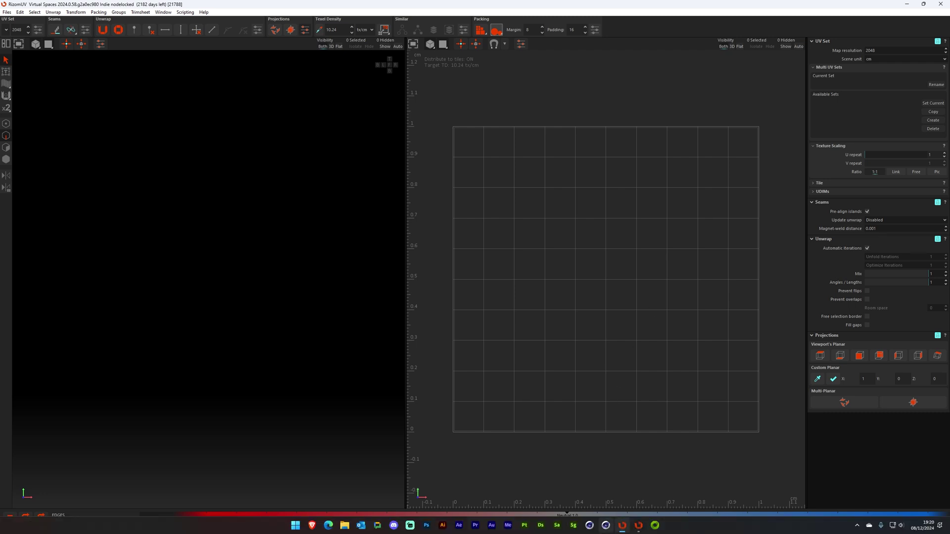
- Switch to RizomUV 2024.1.32 and lock its UV Set, Seams, Unwrap and Projections settings open together
left_click(638, 525)
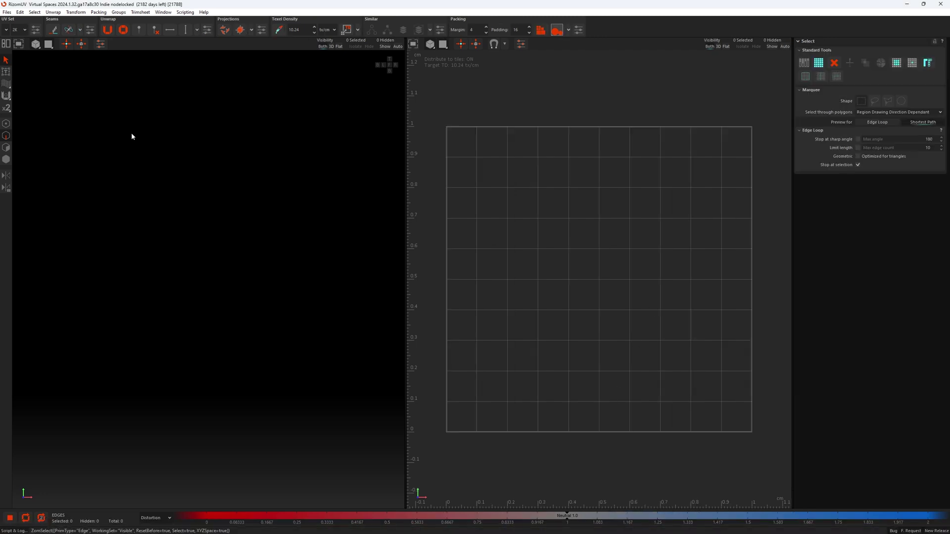
left_click(37, 32)
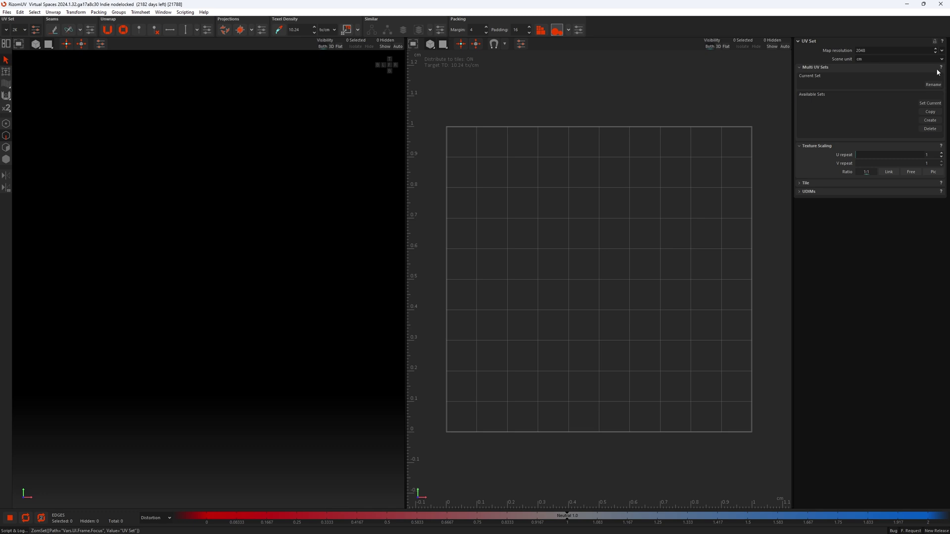
left_click(935, 41)
left_click(90, 30)
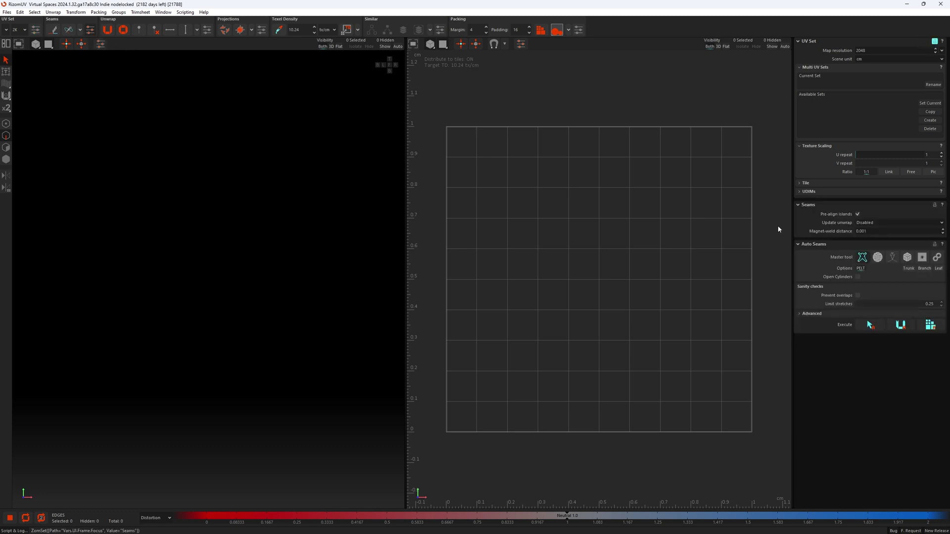
left_click(935, 205)
left_click(205, 33)
left_click(935, 244)
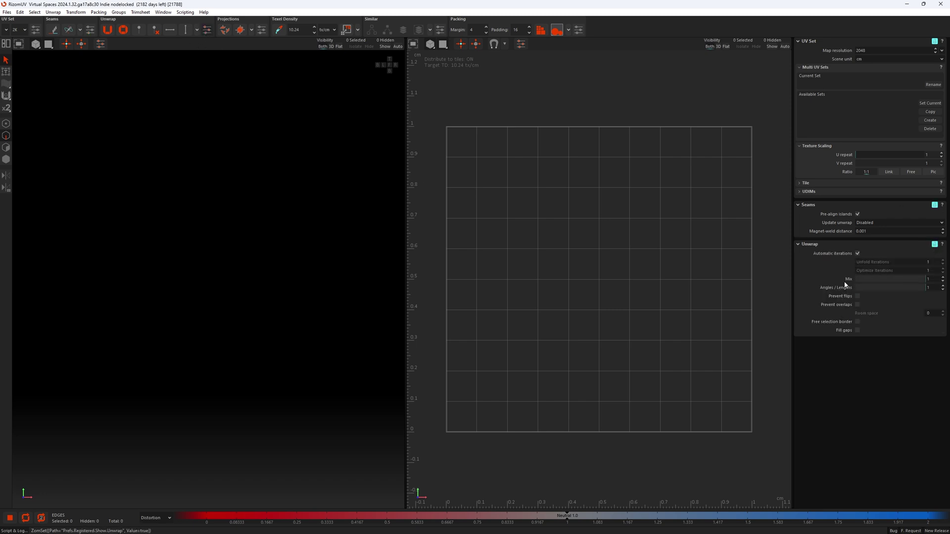
left_click(261, 32)
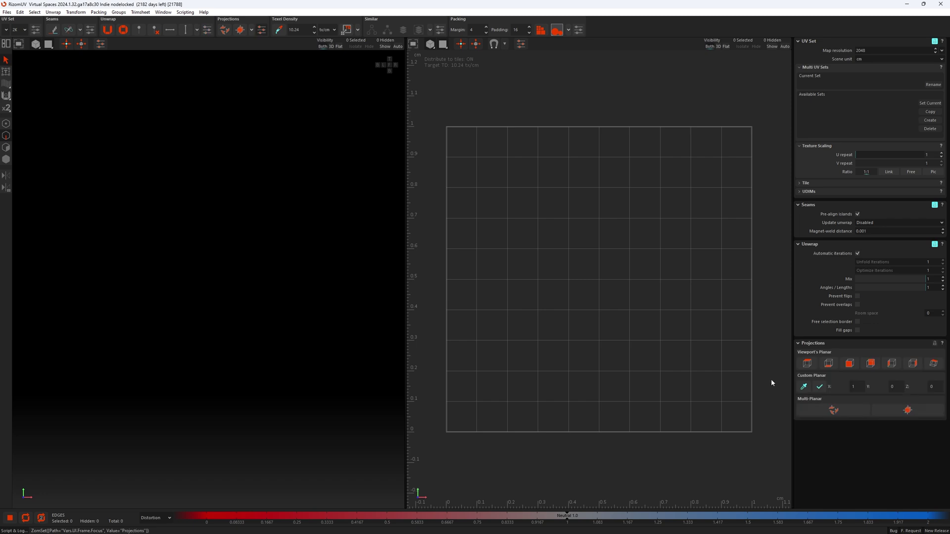
left_click(935, 343)
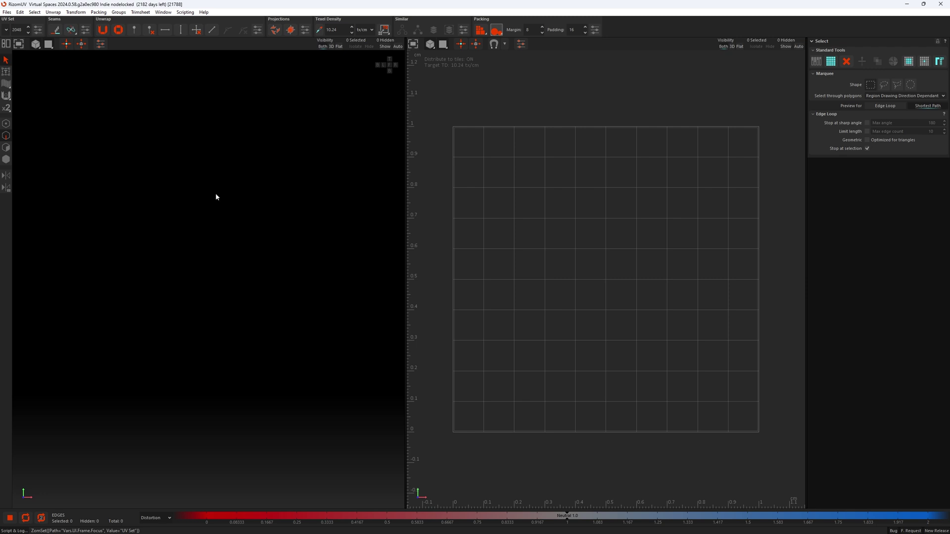
- Inspect the map resolution entry in RizomUV 2024.0.58 and display its UV Set settings
double_click(18, 30)
left_click(38, 31)
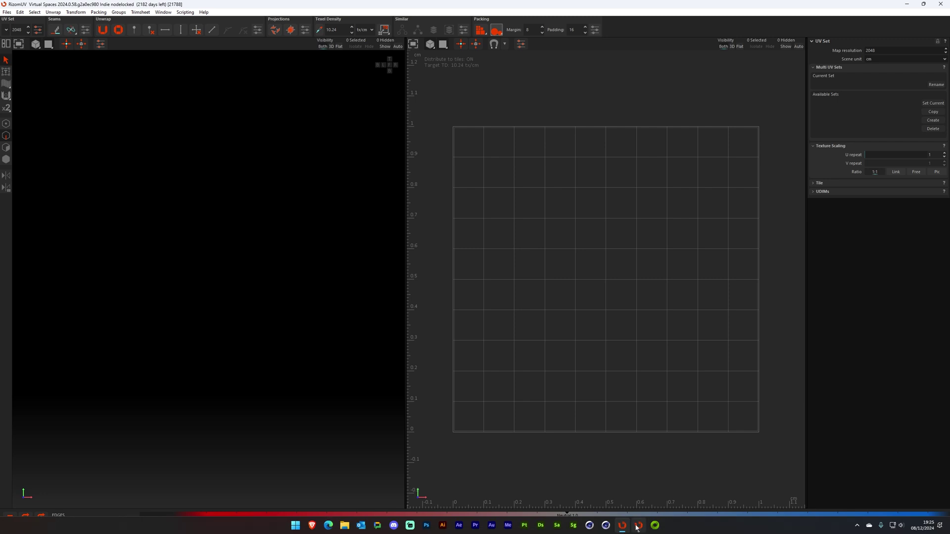
- Switch to RizomUV 2024.1.32 and choose the 2K preset for the UV set's map resolution
left_click(638, 525)
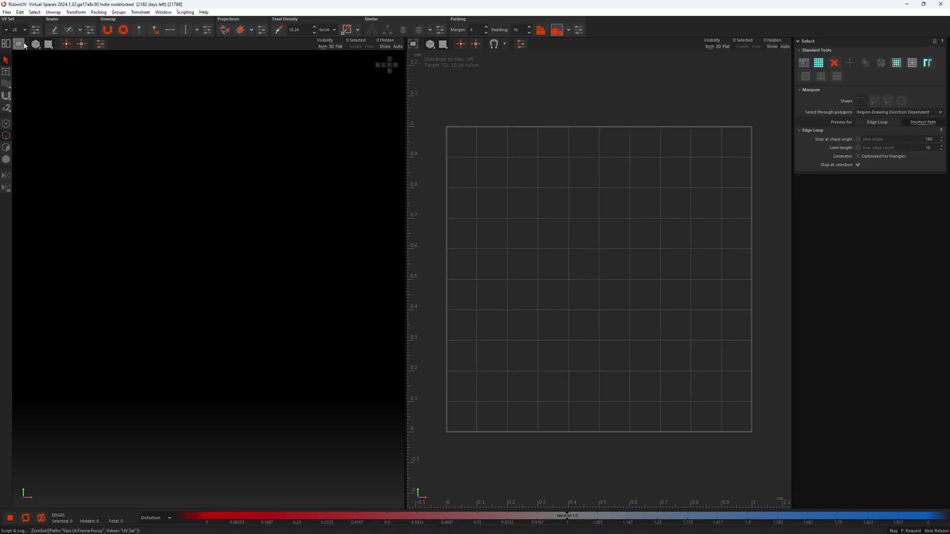
left_click(23, 31)
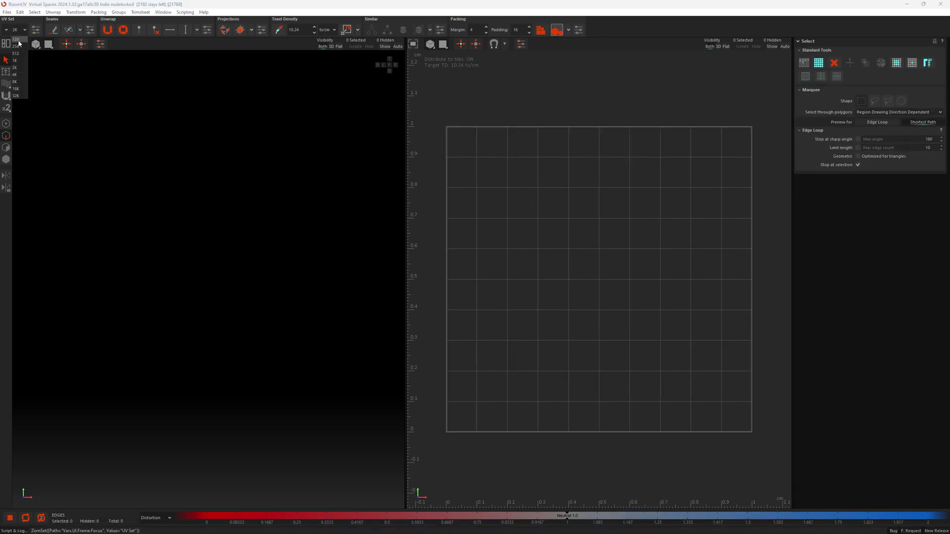
left_click(21, 68)
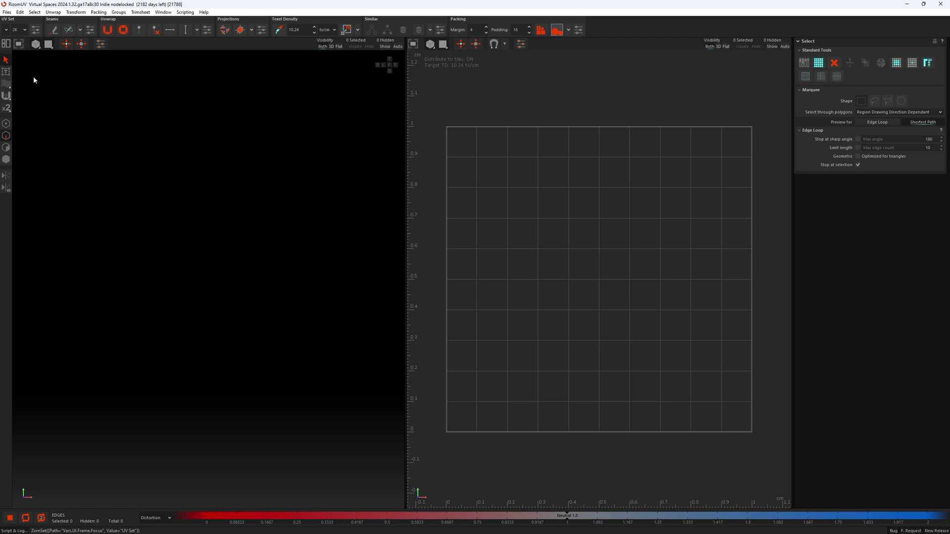
- Display the UV Set settings and open the list of map resolution presets
left_click(35, 30)
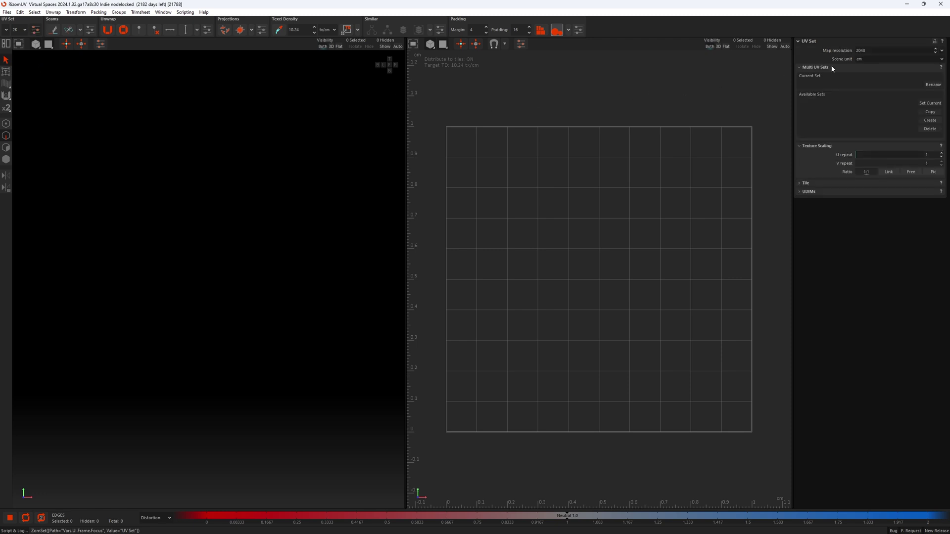
left_click(876, 50)
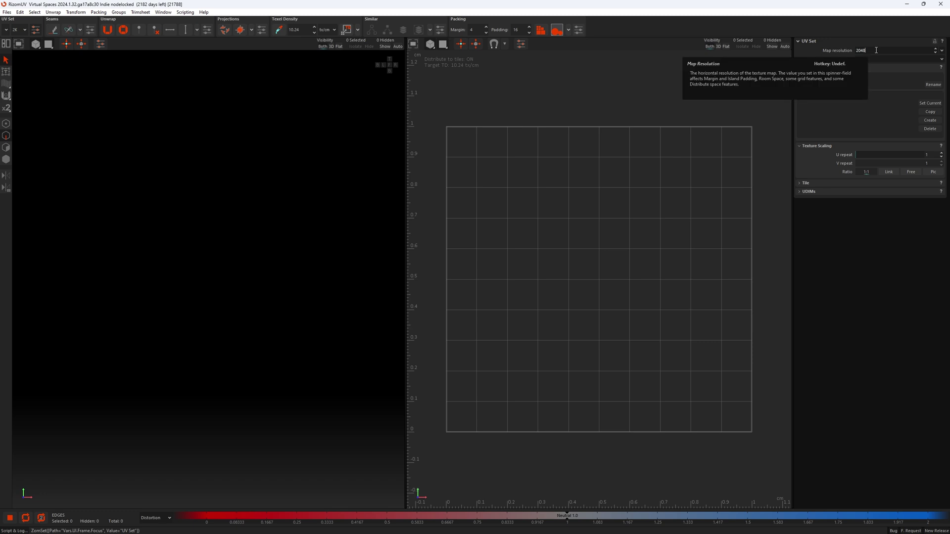
left_click(943, 51)
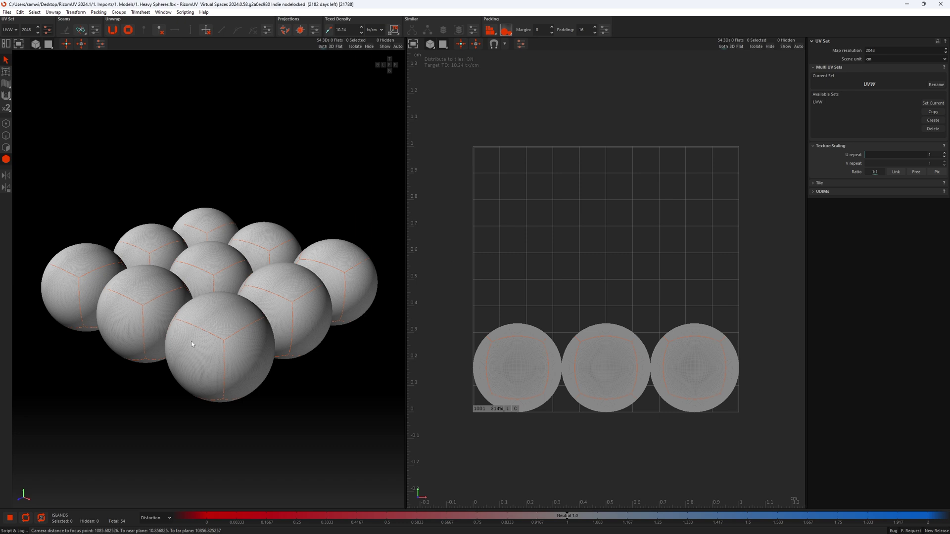
- Examine the dense mesh of the Heavy Spheres model up close and from a higher angle in RizomUV 2024.0.58
right_click_drag(192, 344, 403, 280, "alt")
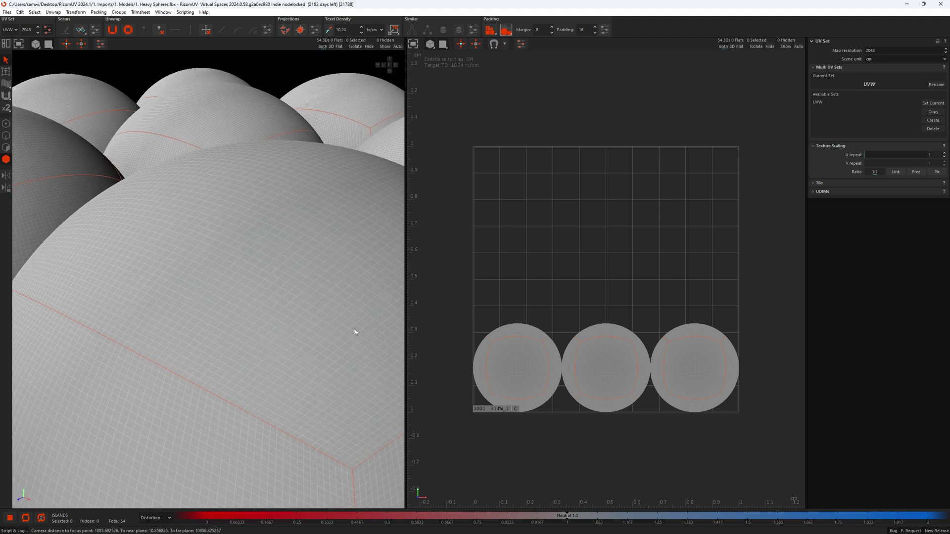
right_click_drag(354, 331, 265, 145, "alt")
left_click_drag(265, 144, 256, 220, "alt")
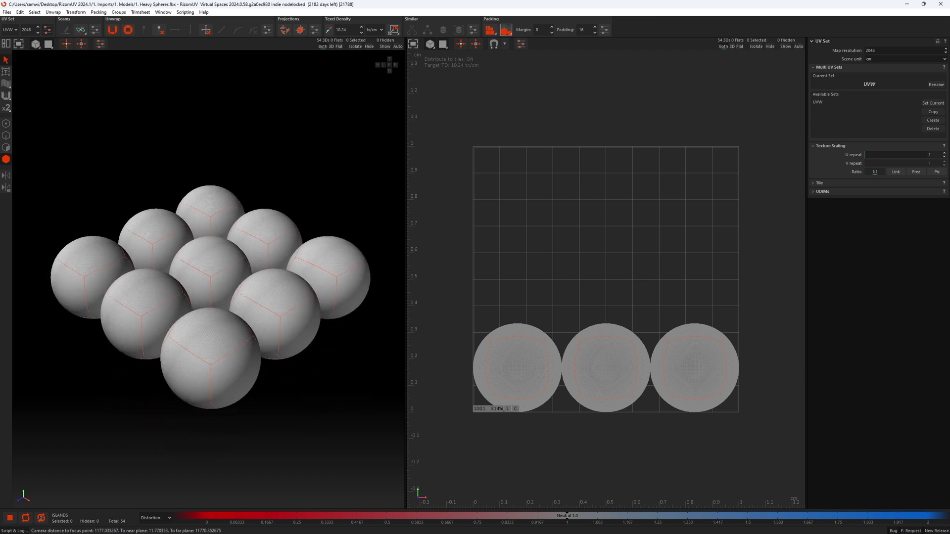
- Place the stopwatch over the viewports and time an unfold of all Heavy Spheres islands in RizomUV 2024.0.58
left_click_drag(0, 233, 427, 137)
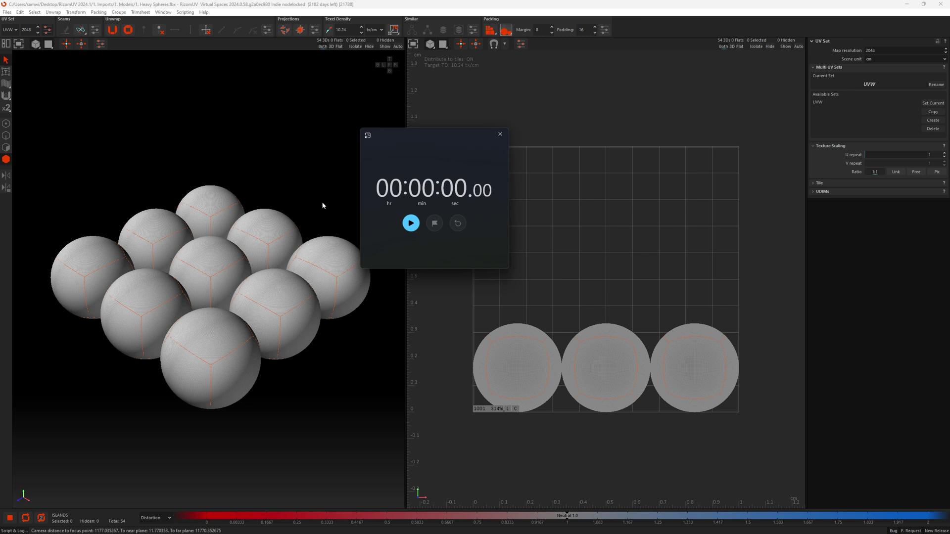
key("u")
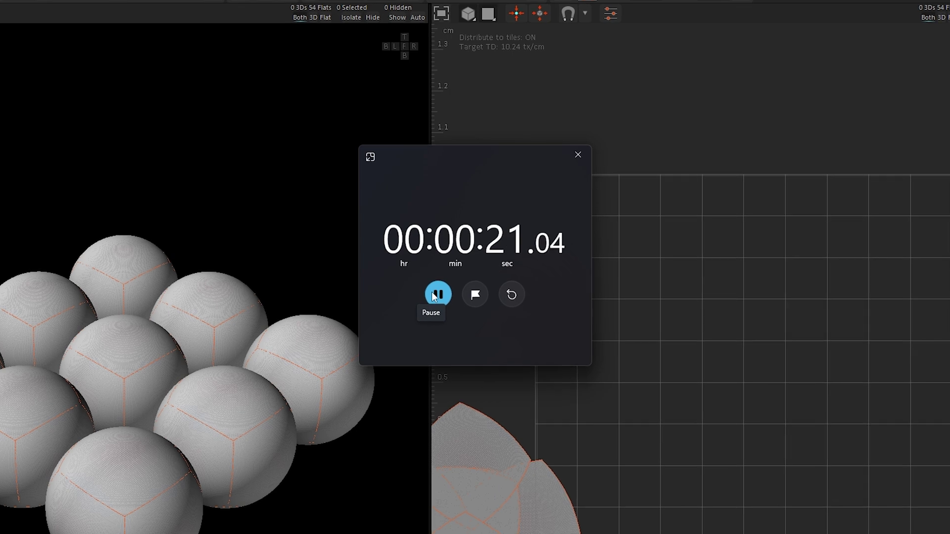
left_click(434, 295)
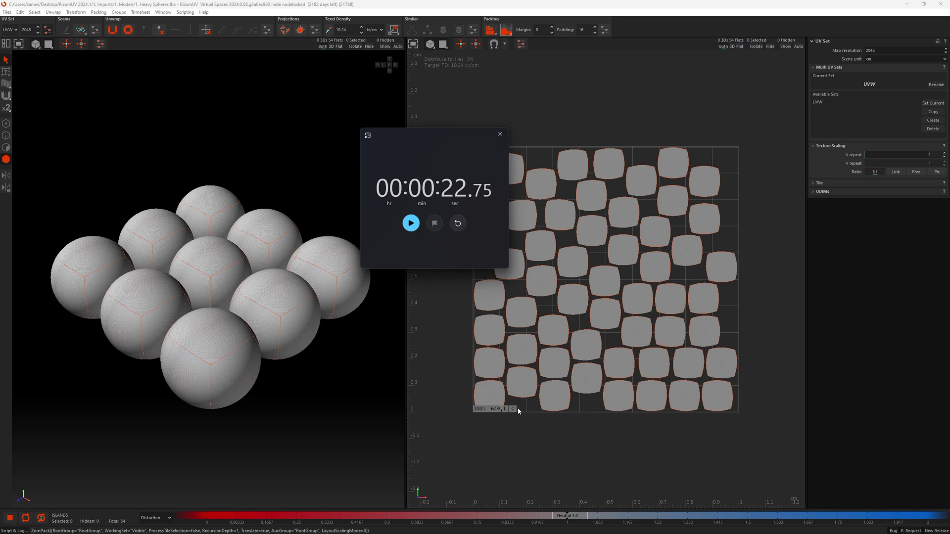
- Switch to RizomUV 2024.1.32, reset the stopwatch and time an unfold of the same Heavy Spheres islands
left_click(630, 530)
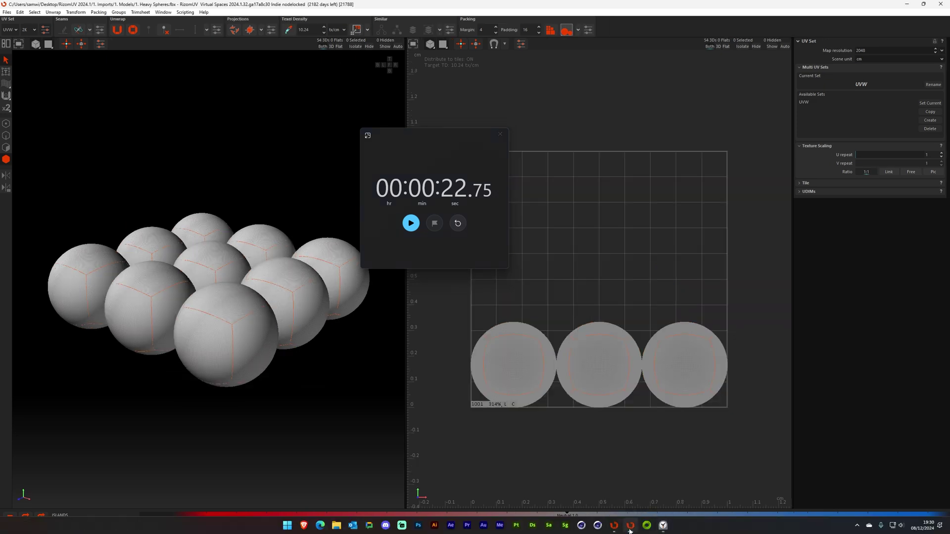
left_click(458, 223)
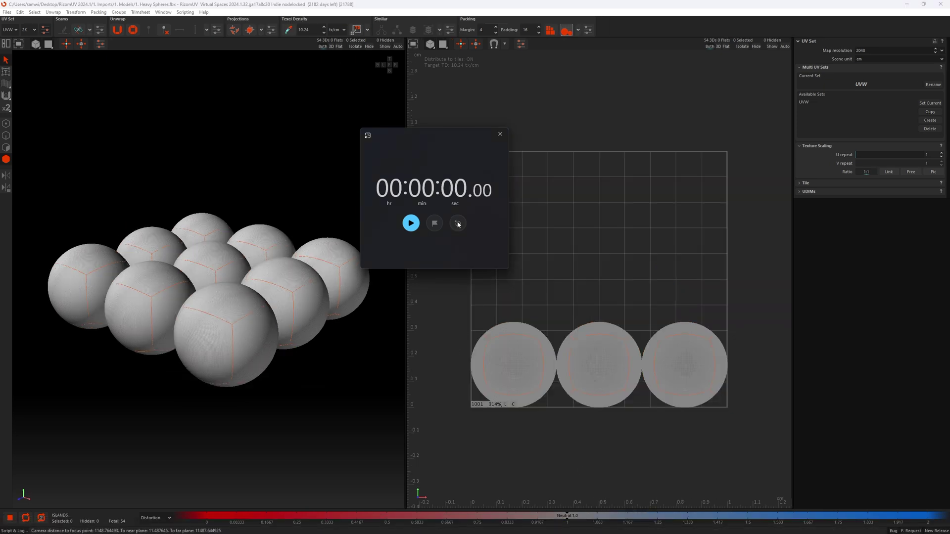
mouse_move(312, 194)
middle_mouse_down()
mouse_move(304, 205)
mouse_move(328, 187)
middle_mouse_up()
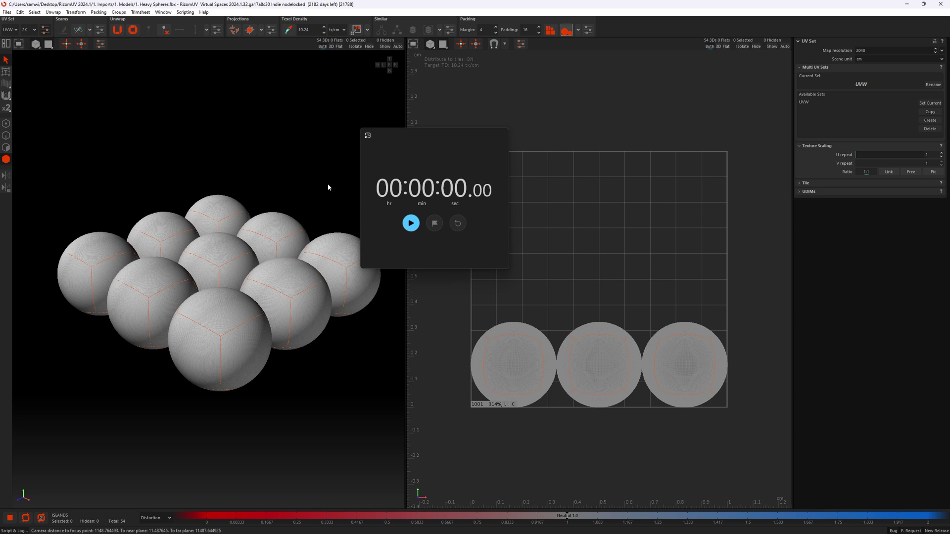
key("u")
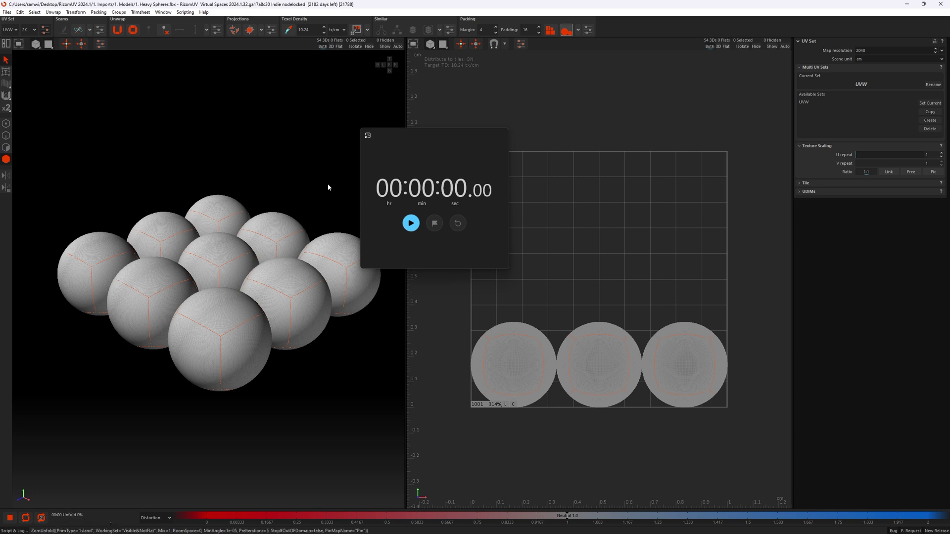
left_click(410, 223)
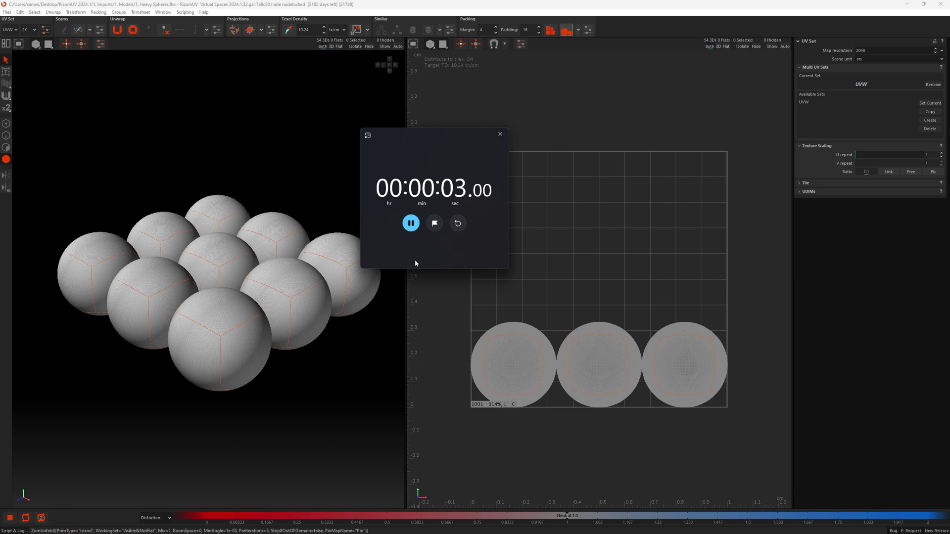
left_click(416, 222)
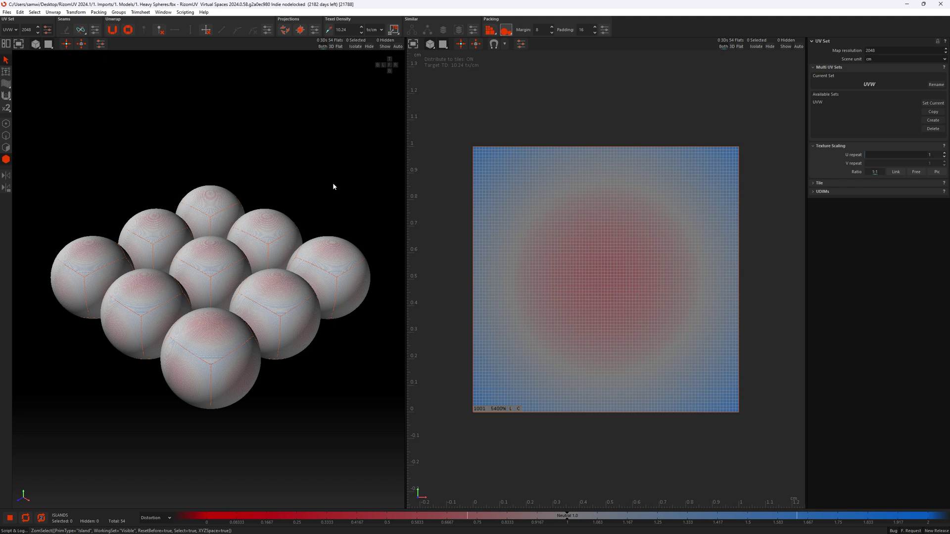
- Optimize the overlapping sphere islands in RizomUV 2024.0.58 and repeat the optimization in 2024.1.32
key("o")
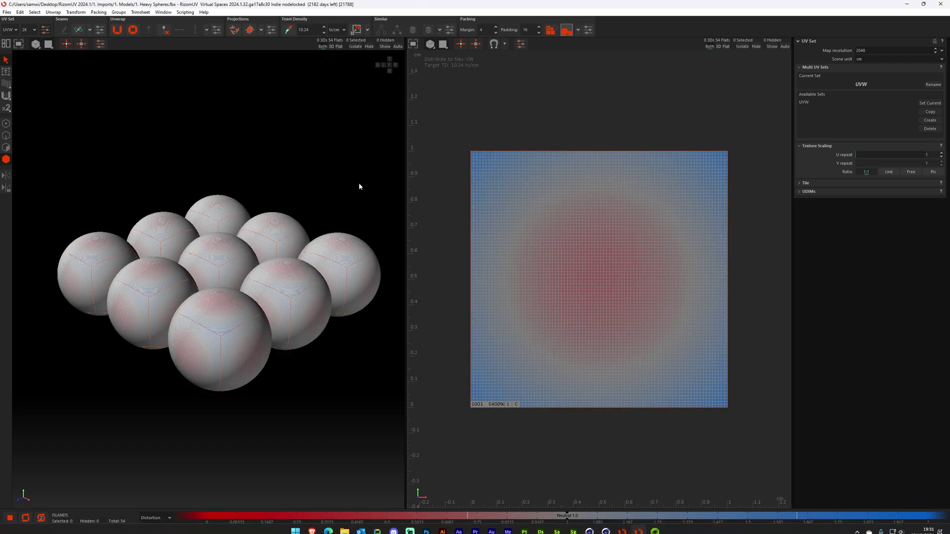
left_click(338, 181)
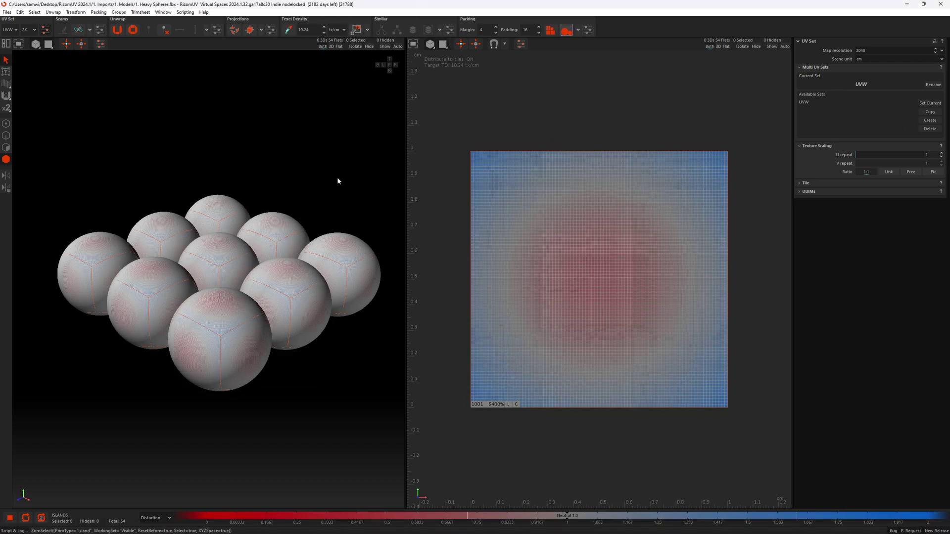
key("o")
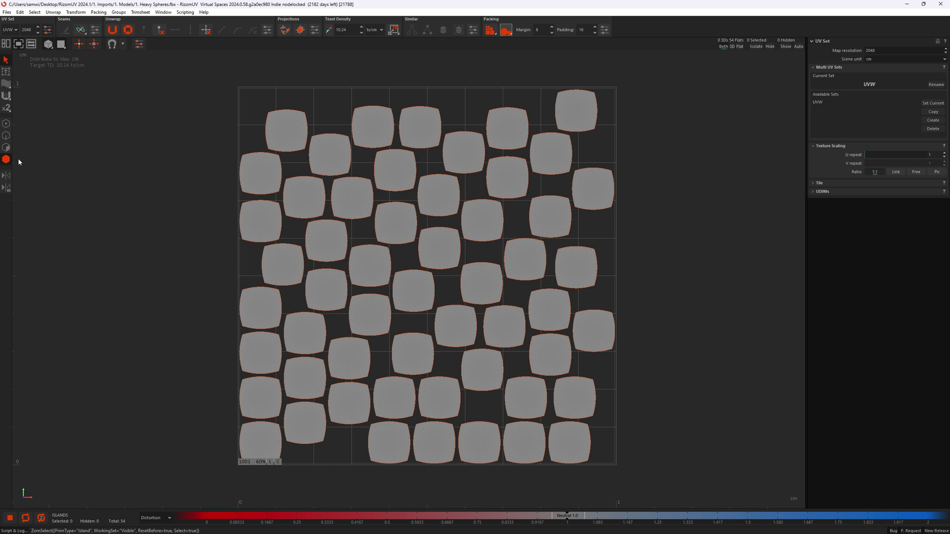
- Test box selection of islands and of edges in the packed UV layout of RizomUV 2024.0.58, clearing each selection
left_click_drag(228, 71, 542, 352)
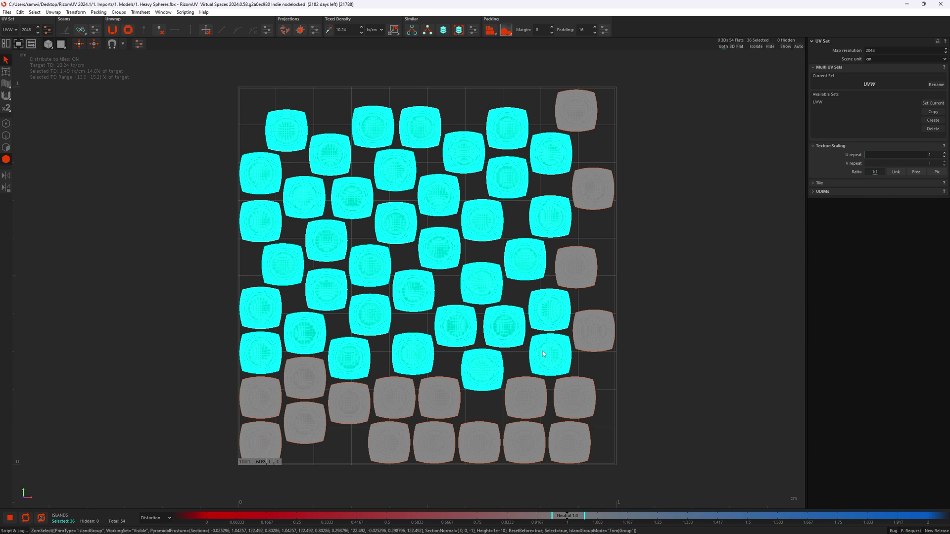
left_click(137, 237)
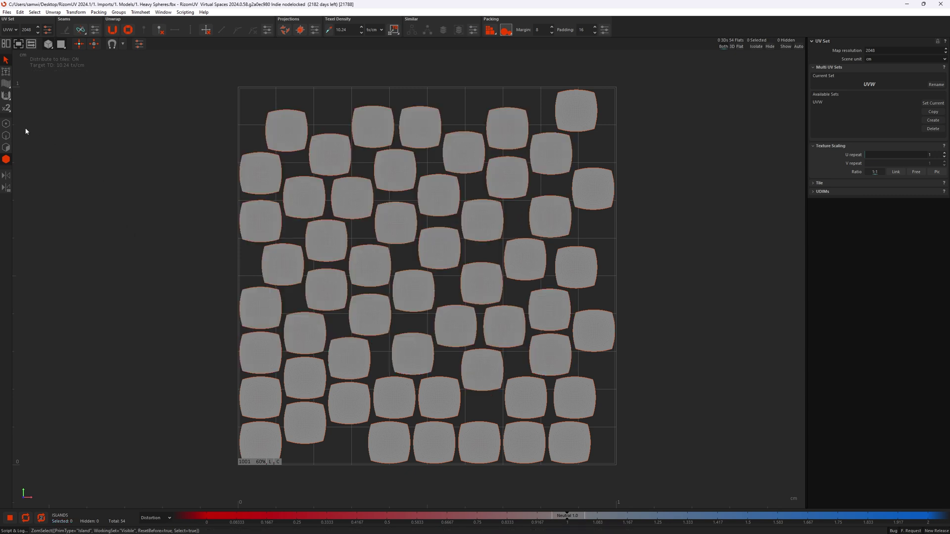
left_click(5, 145)
left_click(6, 137)
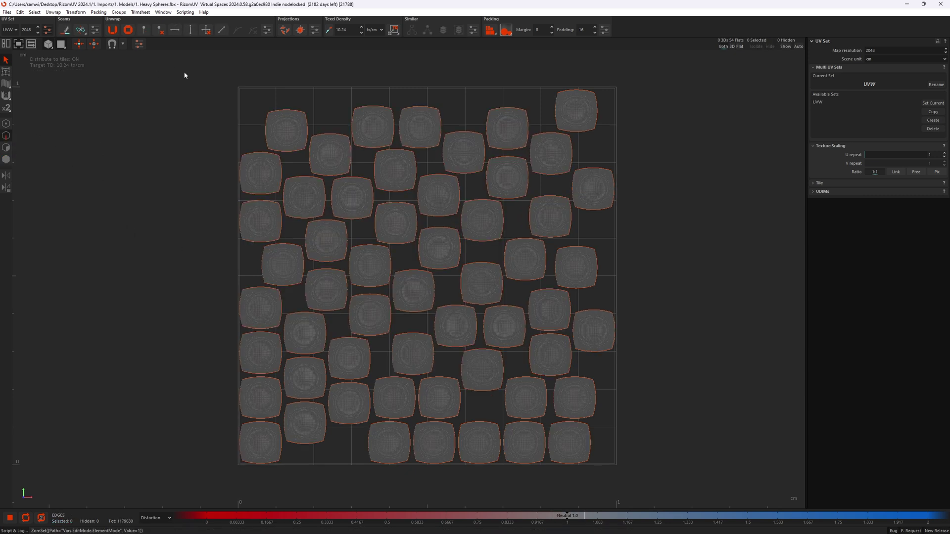
left_click_drag(211, 71, 574, 396)
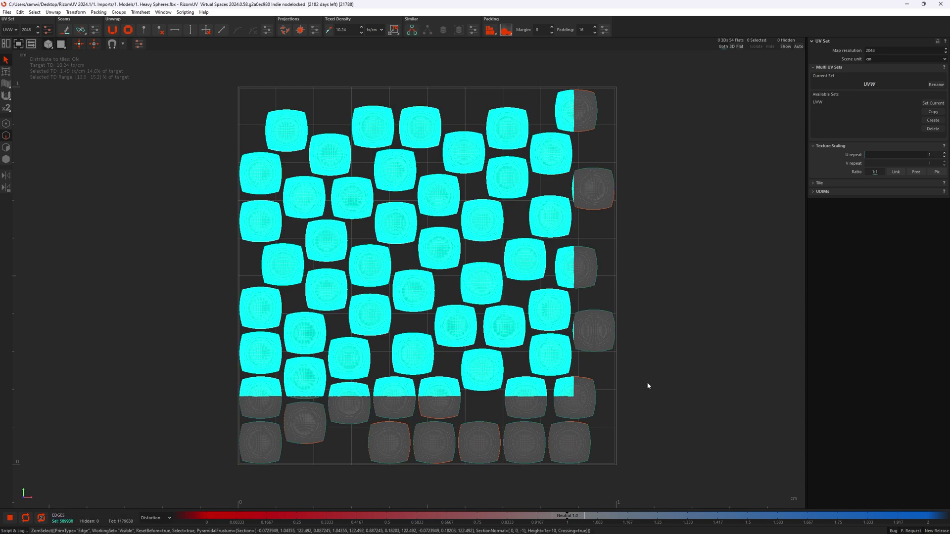
left_click(641, 377)
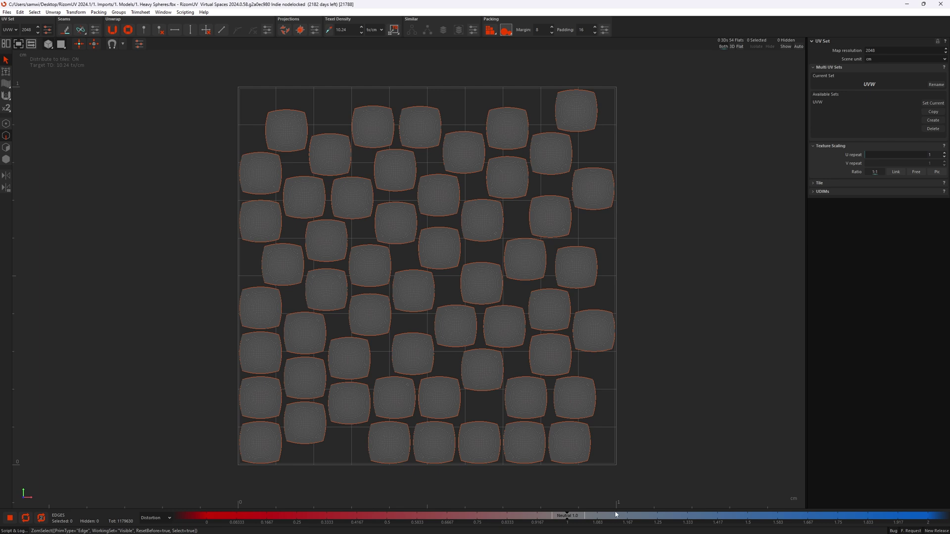
- Switch to RizomUV 2024.1.32, repeat the box selection test with islands and edges, and clear the selection
mouse_move(639, 526)
left_click(633, 492)
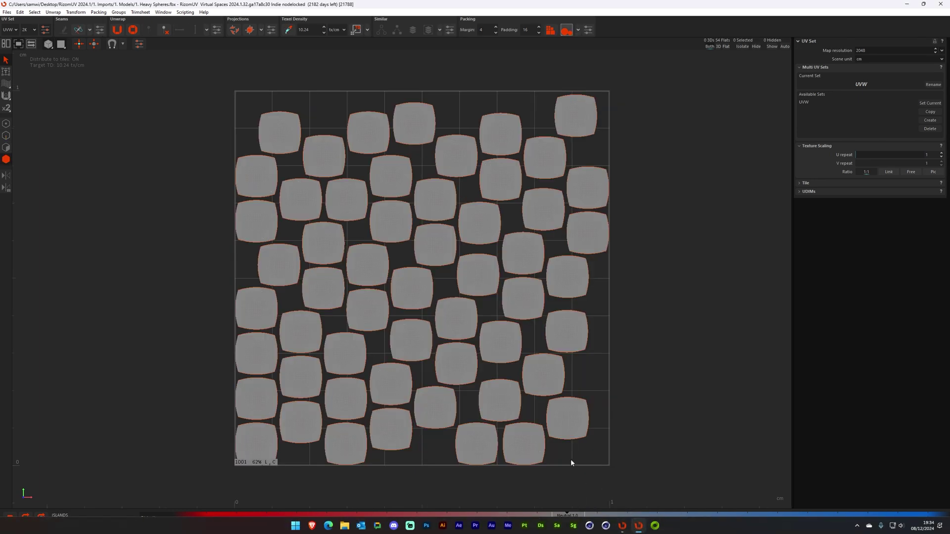
left_click_drag(205, 70, 553, 381)
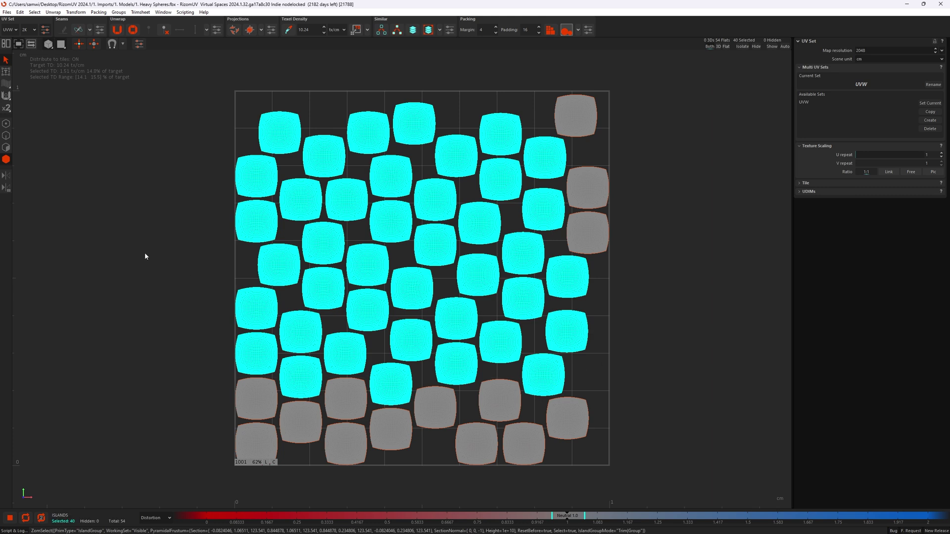
key("F2")
left_click_drag(218, 70, 555, 376)
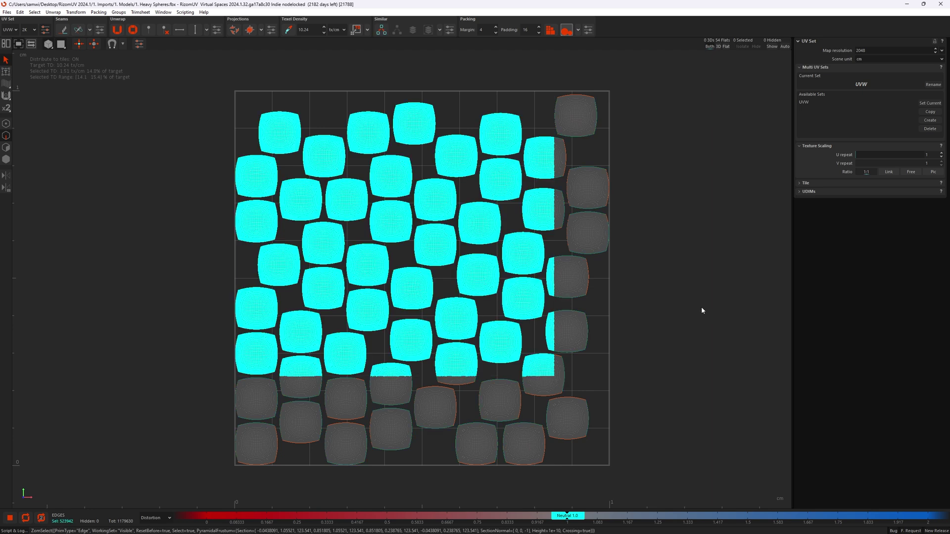
left_click(701, 307)
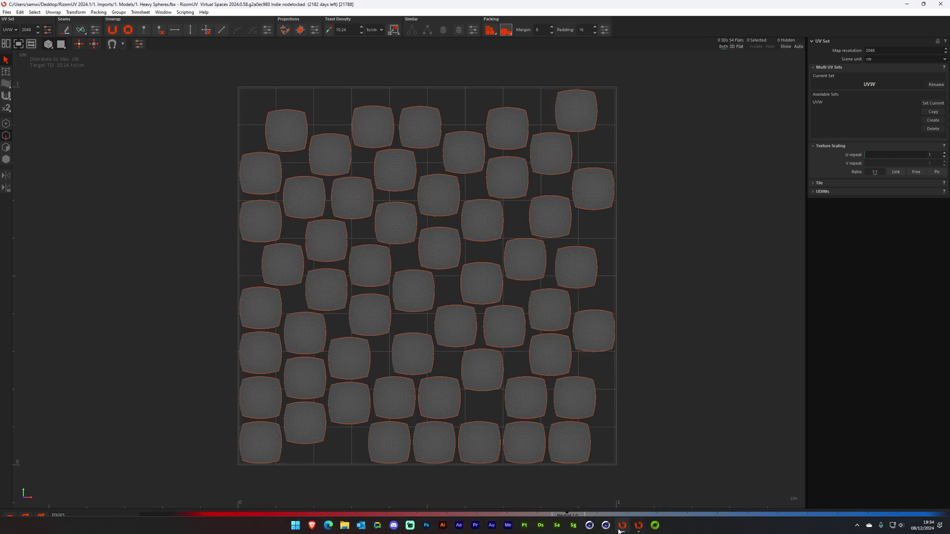
- In RizomUV 2024.0.58, return to Island mode and try moving the upper-left group of islands, finishing with nothing selected
left_click(6, 159)
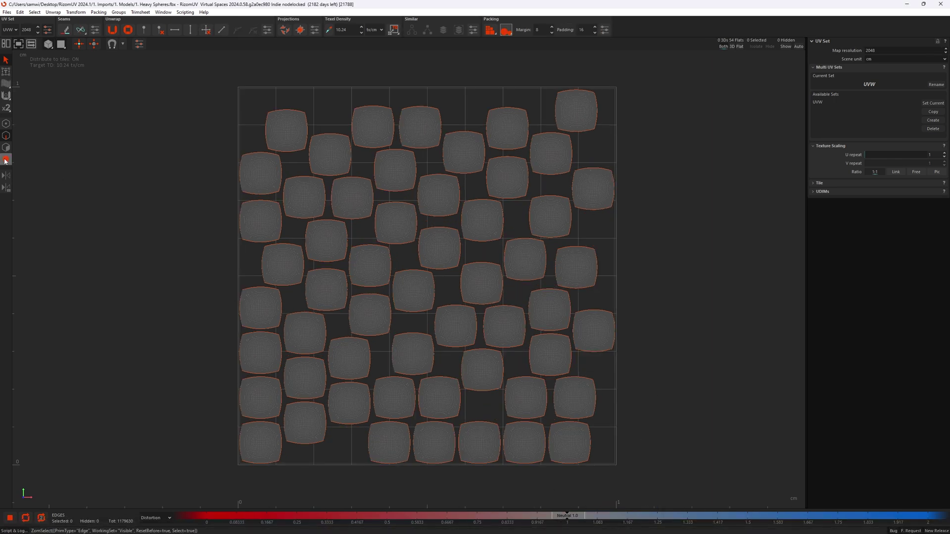
left_click_drag(207, 78, 482, 287)
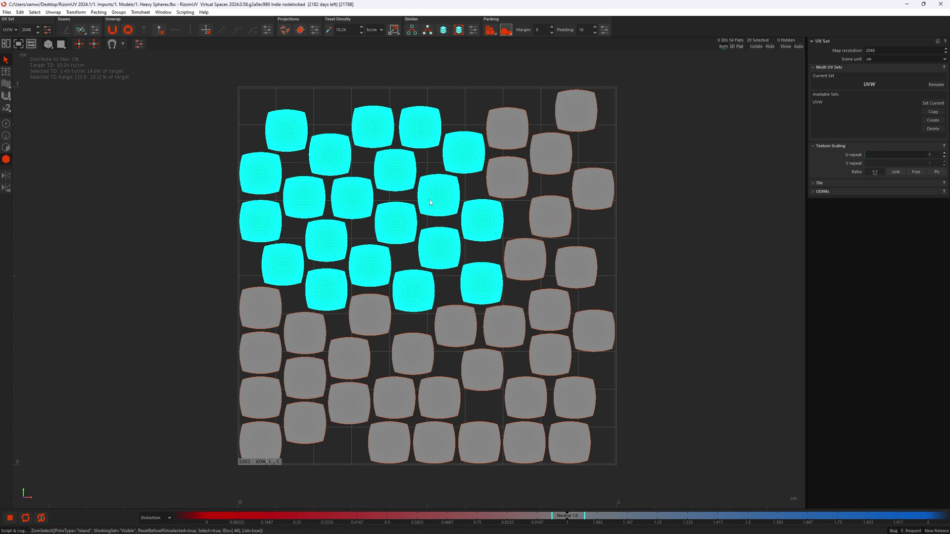
left_click_drag(438, 202, 422, 186)
left_click(663, 386)
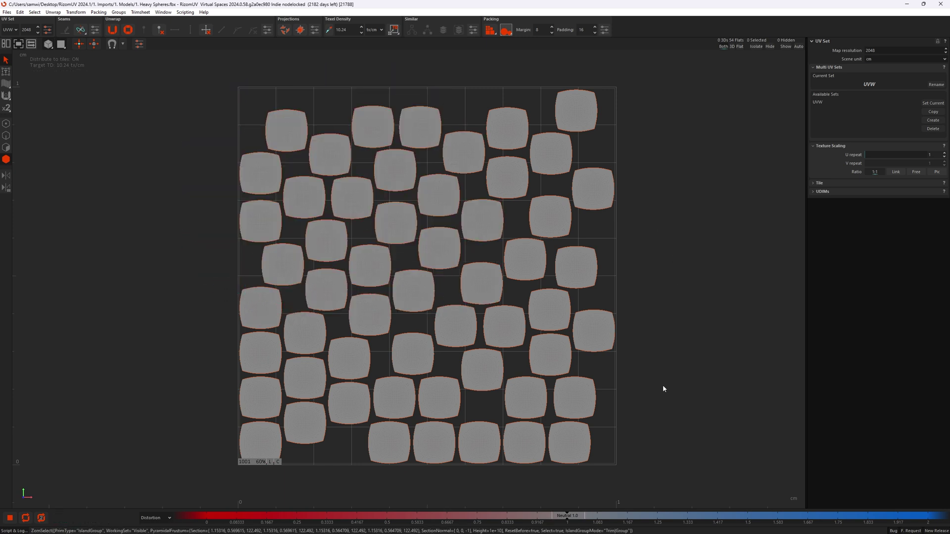
- Switch to RizomUV 2024.1.32, select the upper-left group of islands in Island mode and move it within the UV layout
left_click(638, 525)
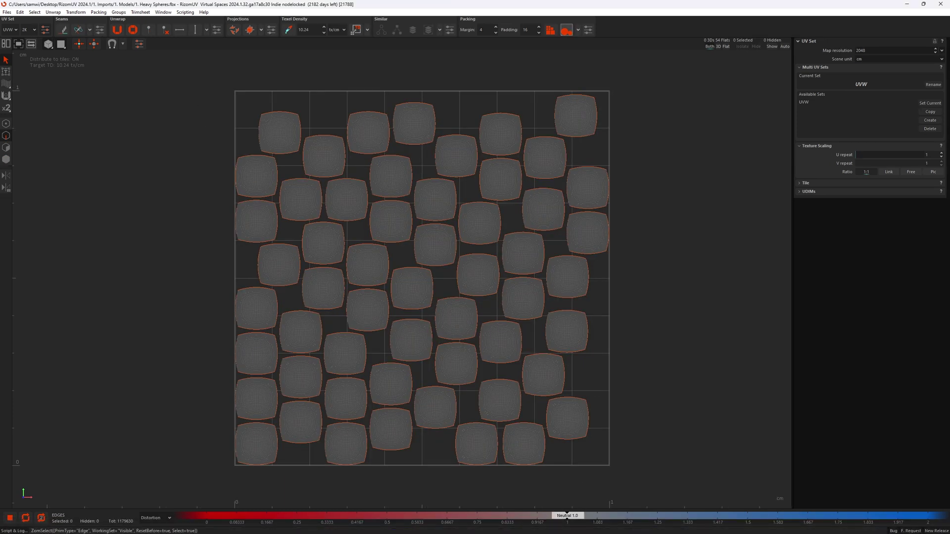
left_click(6, 159)
left_click_drag(217, 73, 481, 308)
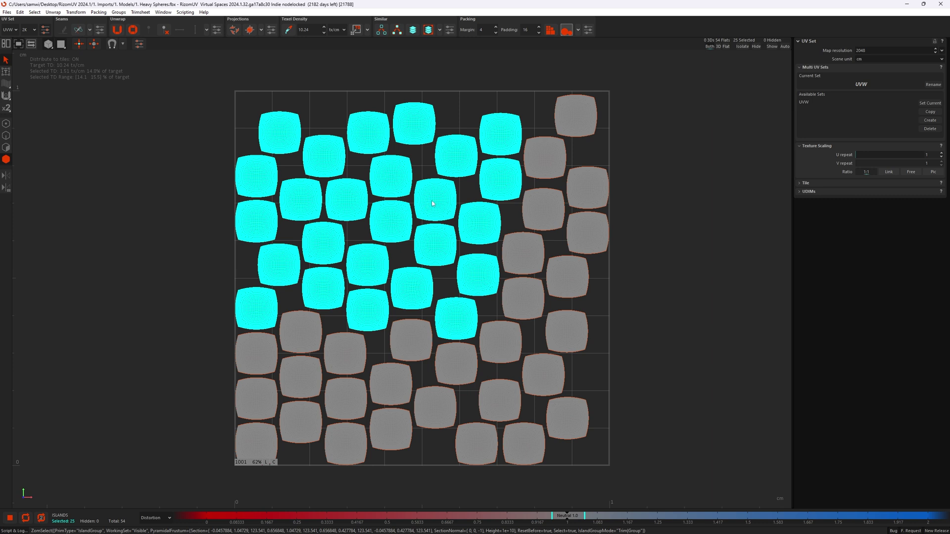
left_click_drag(429, 206, 452, 178)
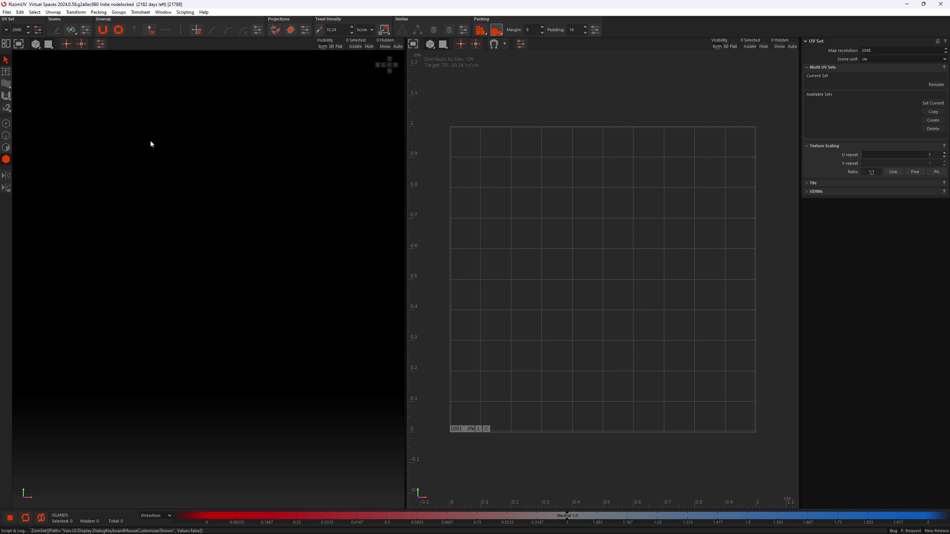
- Show the mouse and keyboard interaction configuration in an empty RizomUV 2024.0.58 session and reposition its window slightly
left_click(20, 12)
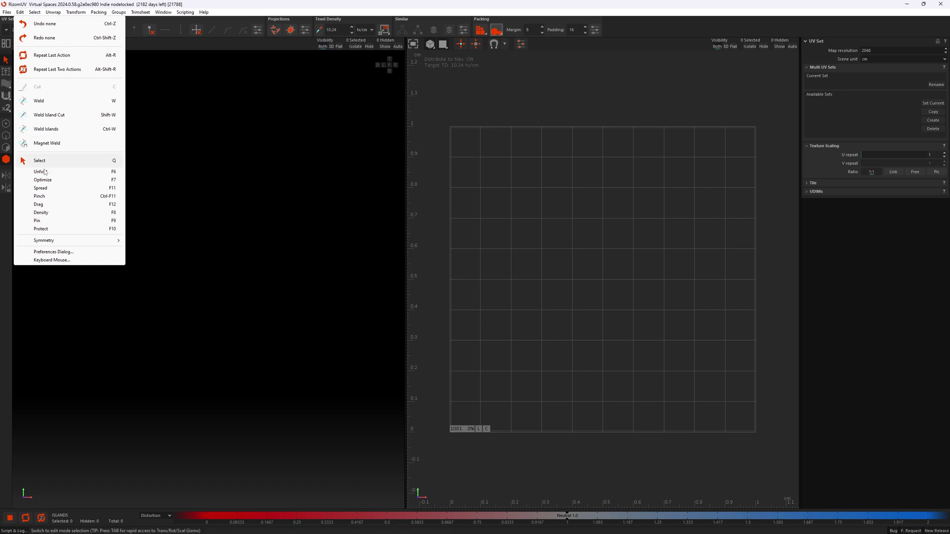
left_click(62, 260)
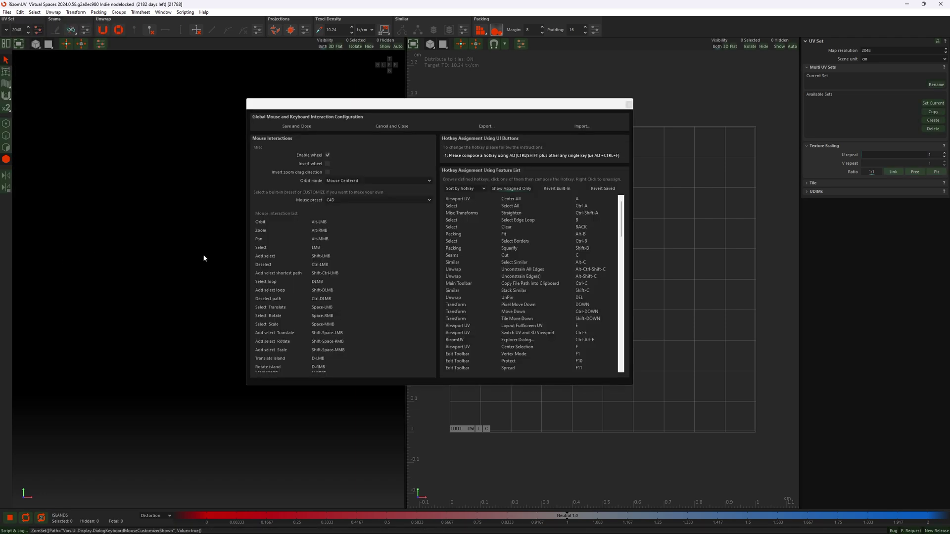
left_click_drag(322, 100, 332, 115)
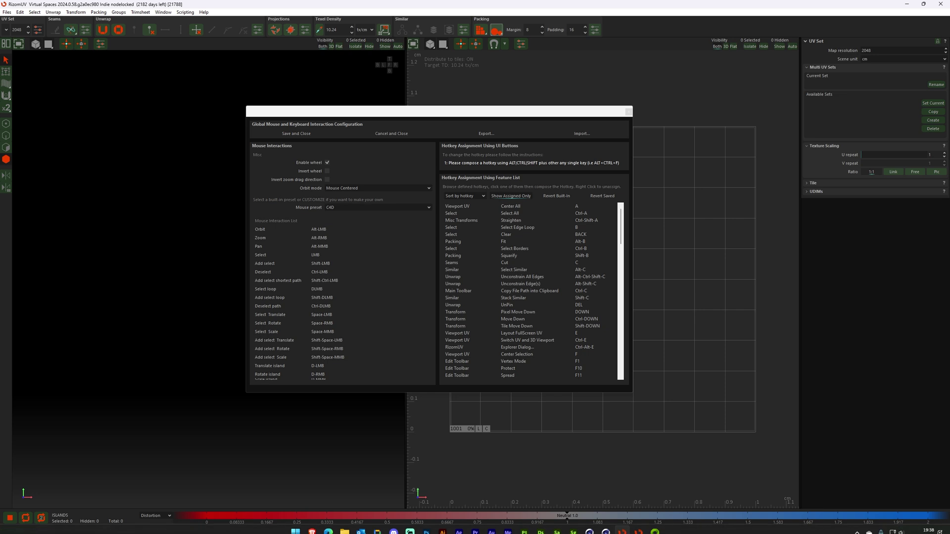
- Switch to RizomUV 2024.1.32, open its mouse and keyboard configuration over the viewports and display the hotkey assignments
left_click(638, 525)
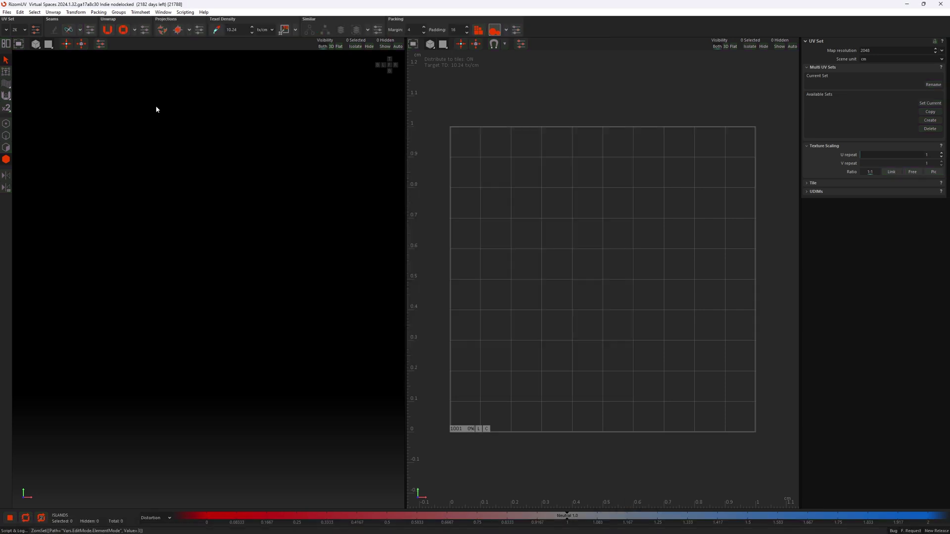
left_click(20, 12)
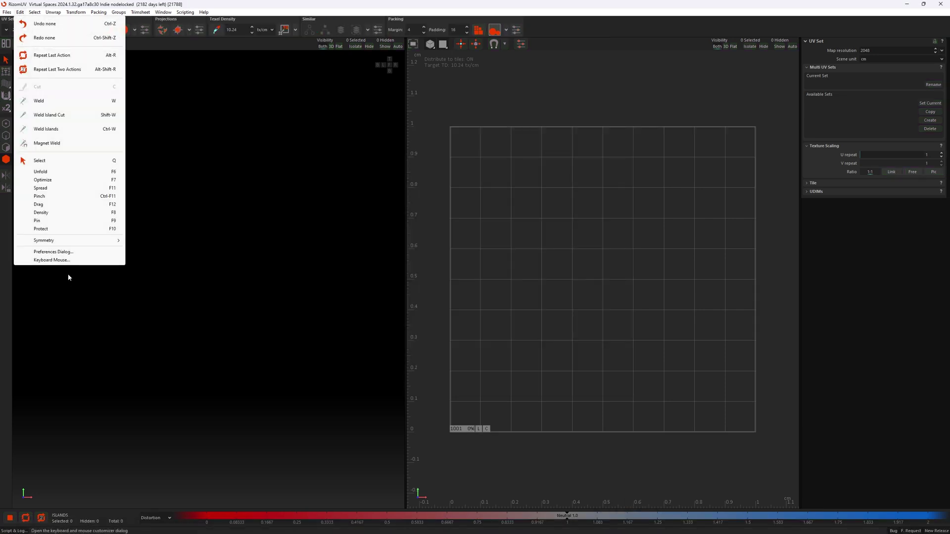
left_click(60, 261)
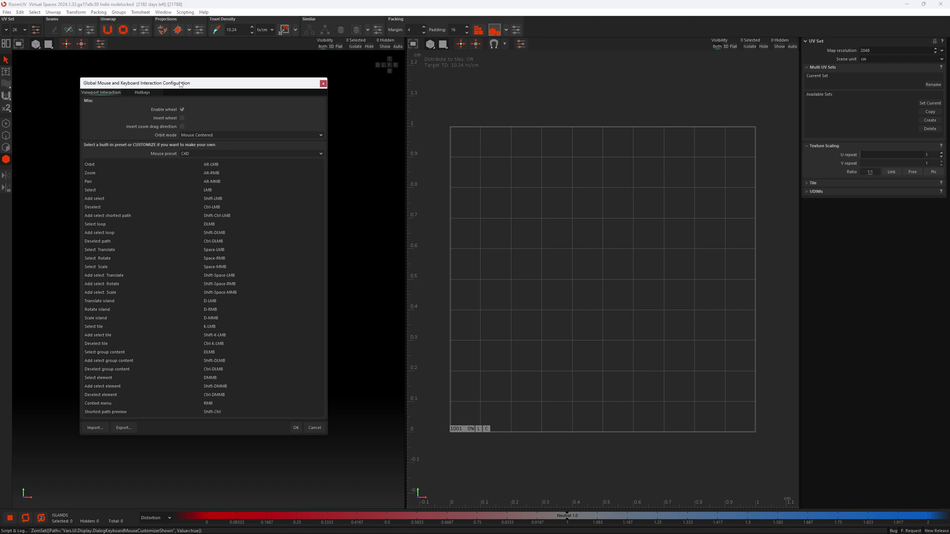
left_click_drag(179, 82, 401, 85)
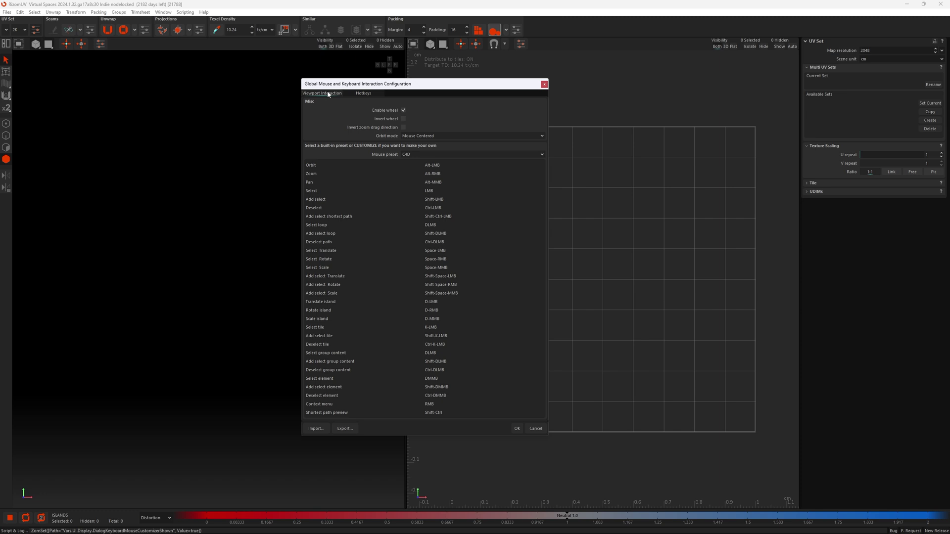
left_click(361, 93)
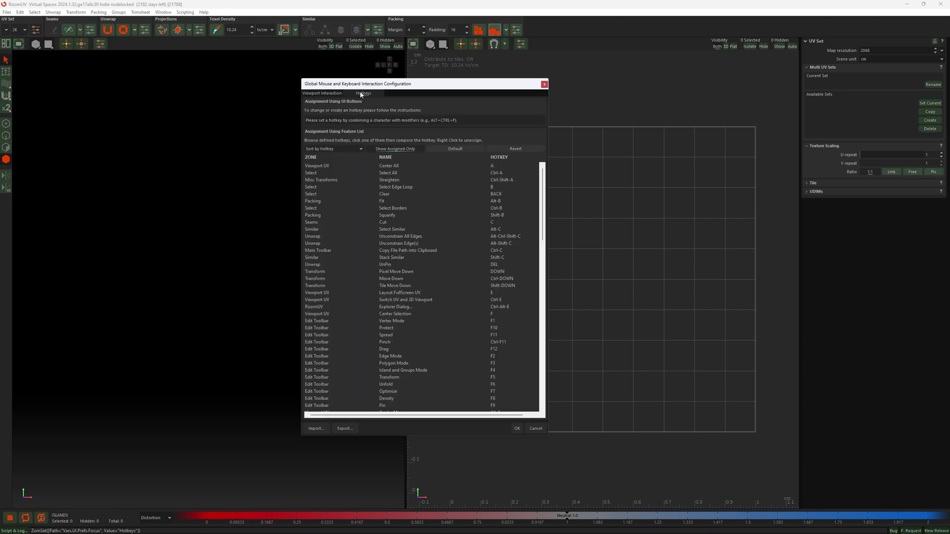
- Review the viewport interaction settings with the C4D mouse preset, and return to the hotkey assignments
left_click(331, 94)
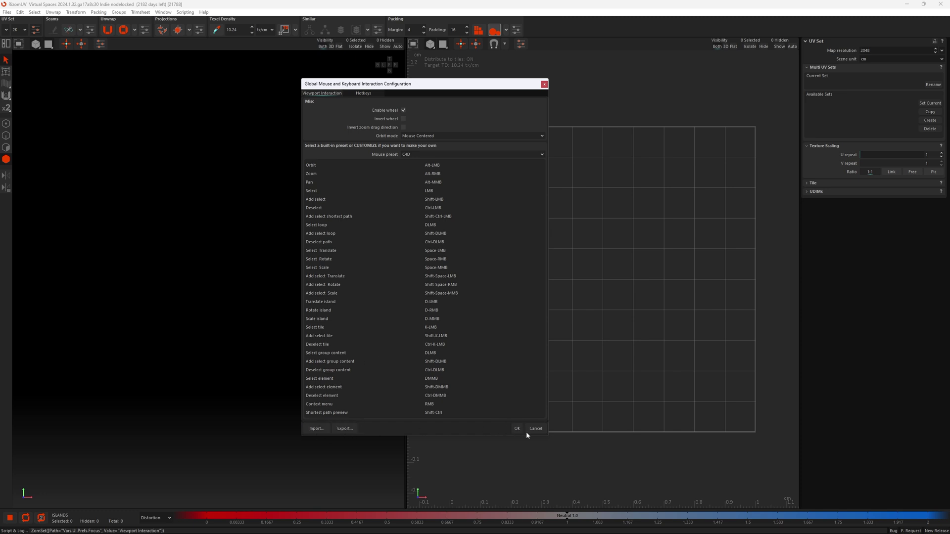
left_click(369, 93)
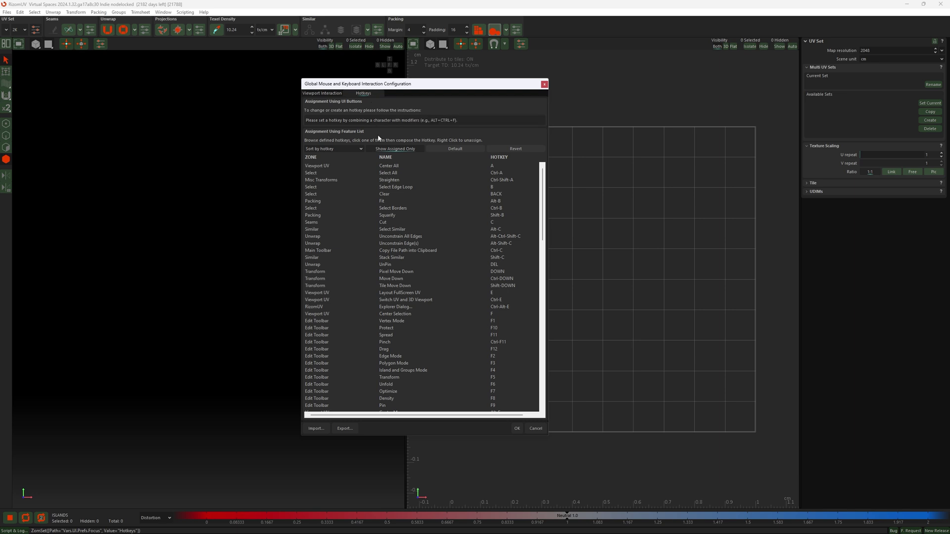
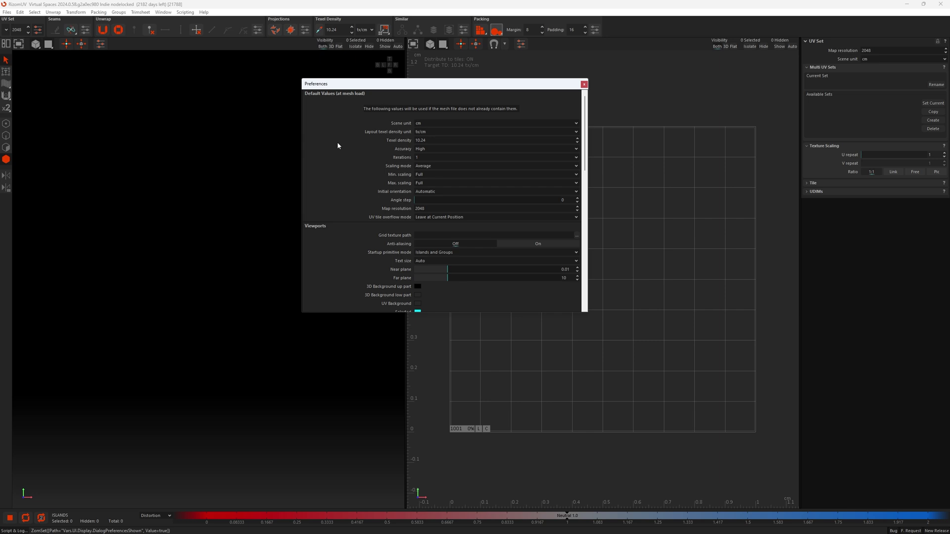
- Read through the RizomUV 2024.0.58 preferences from the default values down to the debug options
scroll(338, 146, "down", 15)
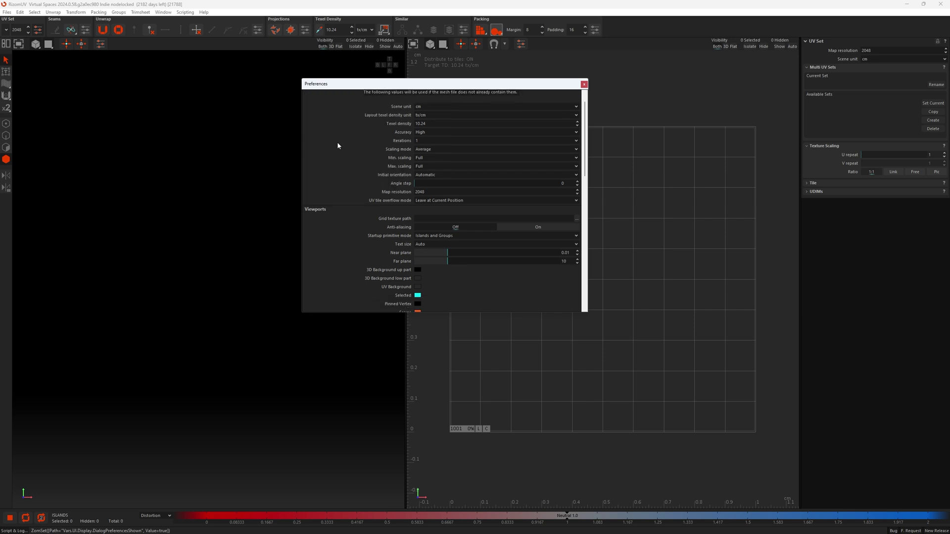
scroll(337, 146, "down", 5)
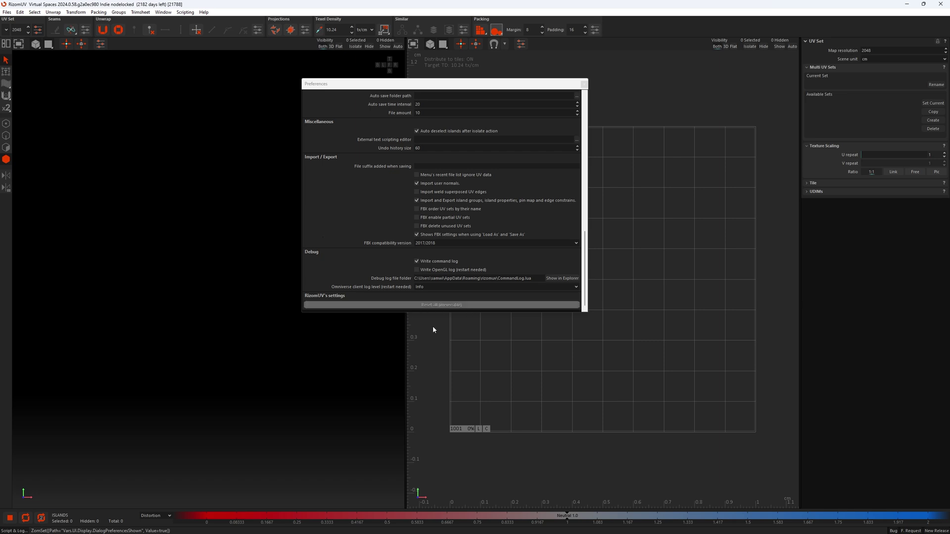
- Switch to RizomUV 2024.1.32, open its preferences and collapse the Default Values and Viewports sections
left_click(638, 525)
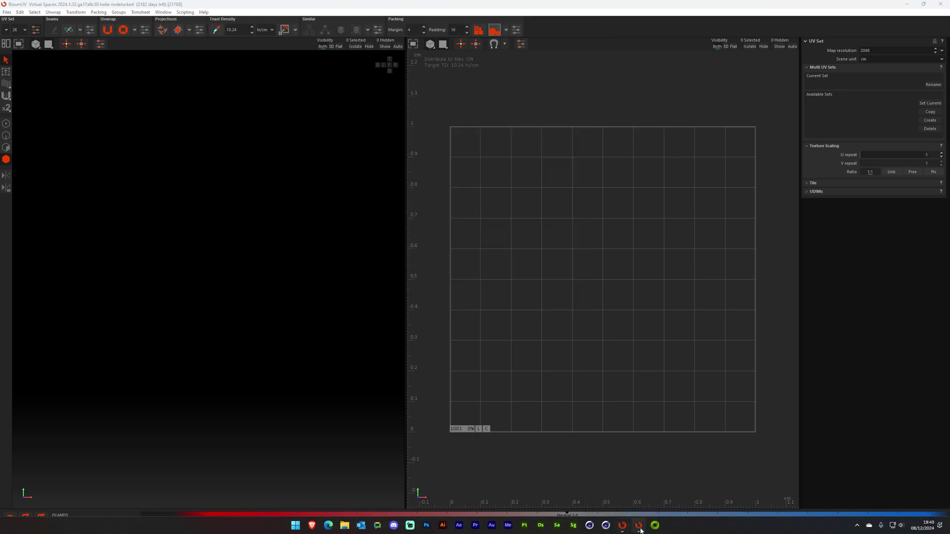
left_click(19, 11)
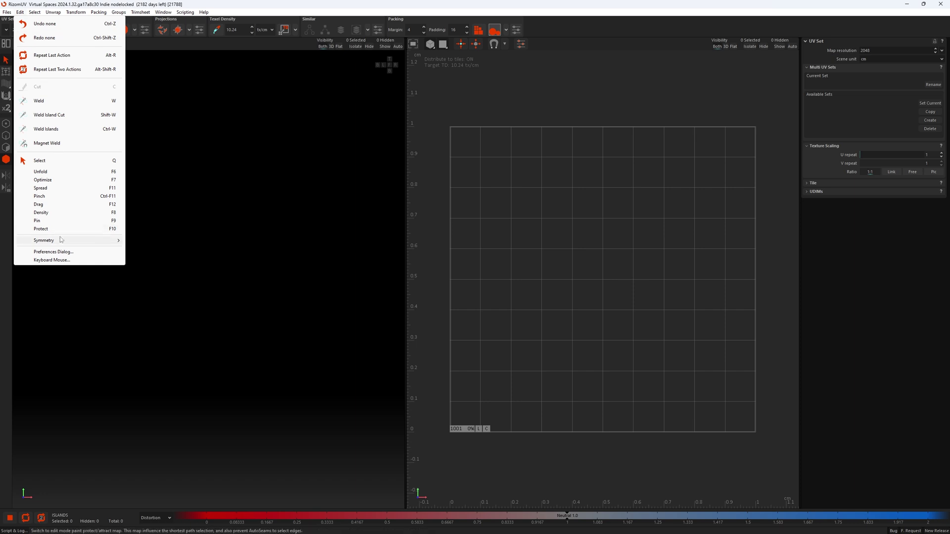
left_click(63, 252)
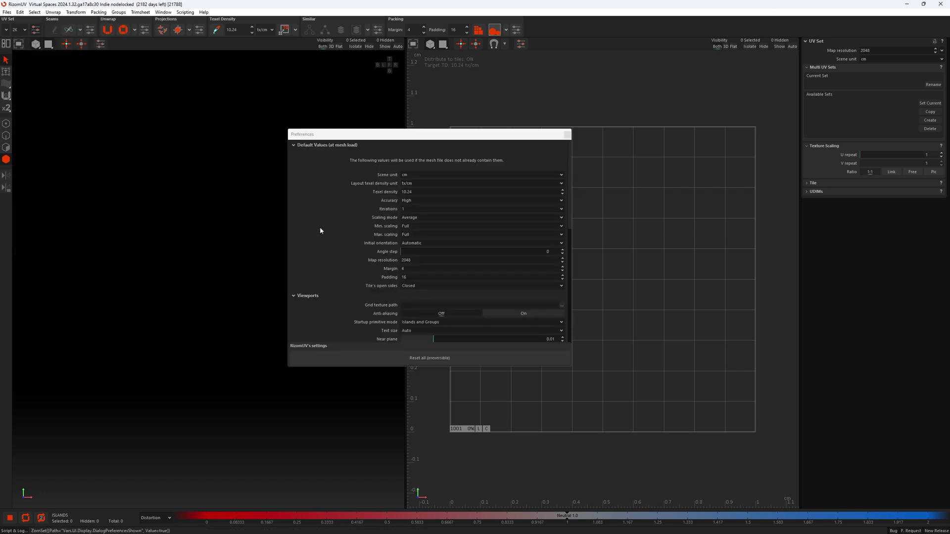
left_click(311, 149)
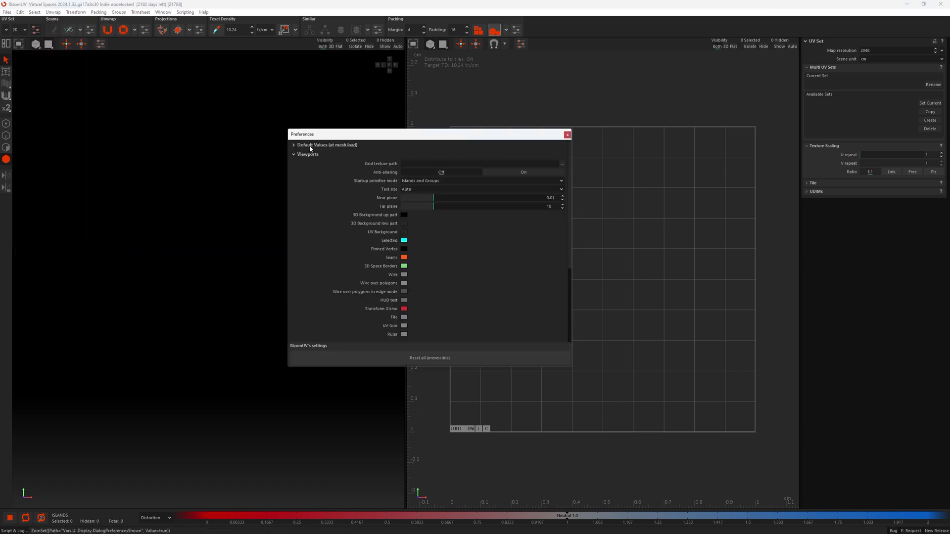
left_click(305, 155)
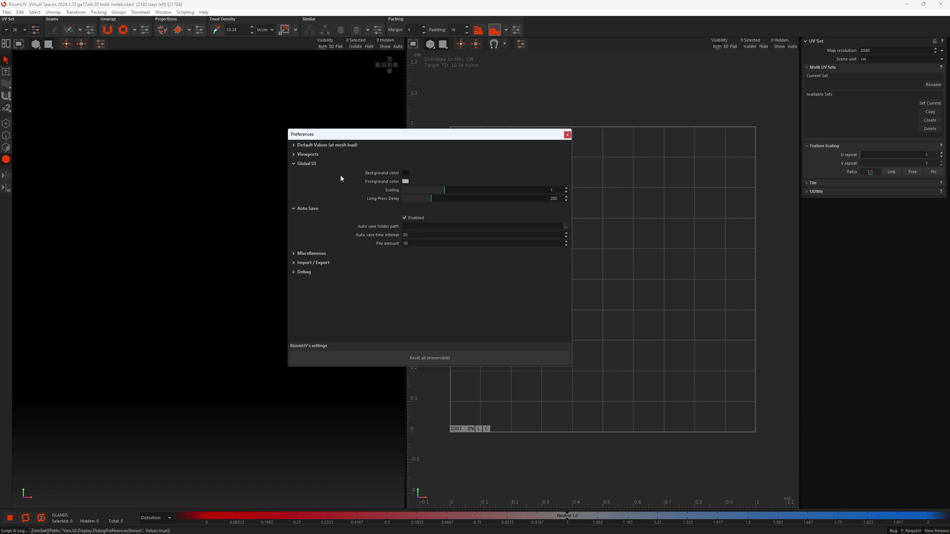
- Expand the Viewports and Default Values sections again and examine the viewport options and color settings
left_click(306, 154)
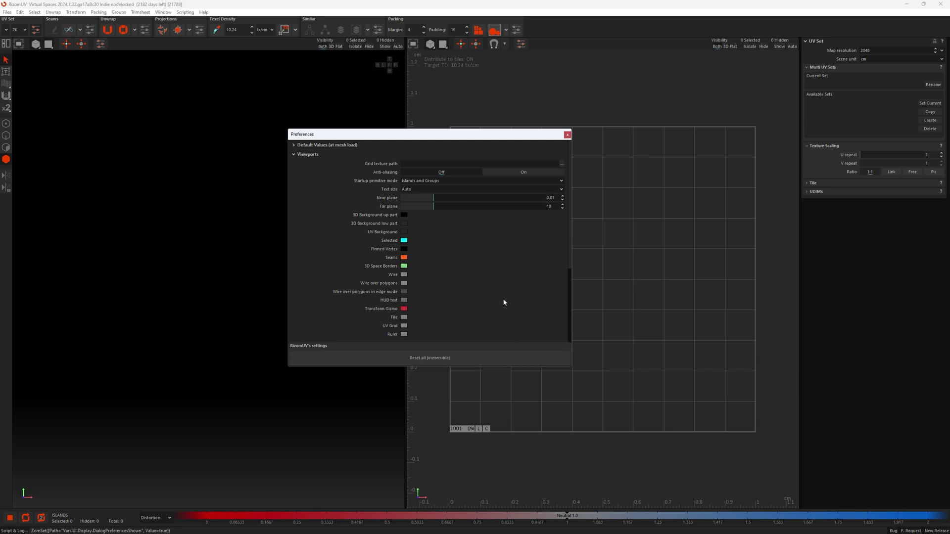
scroll(491, 267, "down", 3)
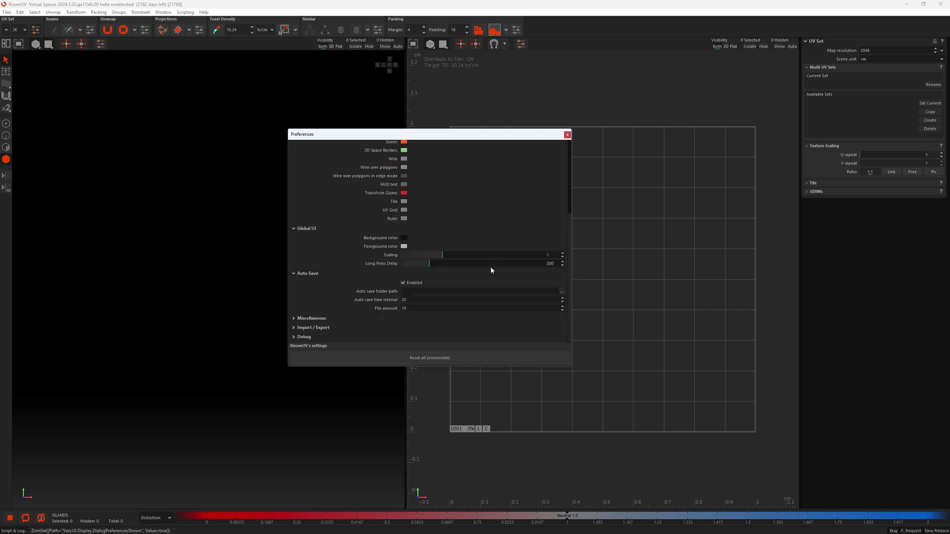
scroll(490, 268, "up", 3)
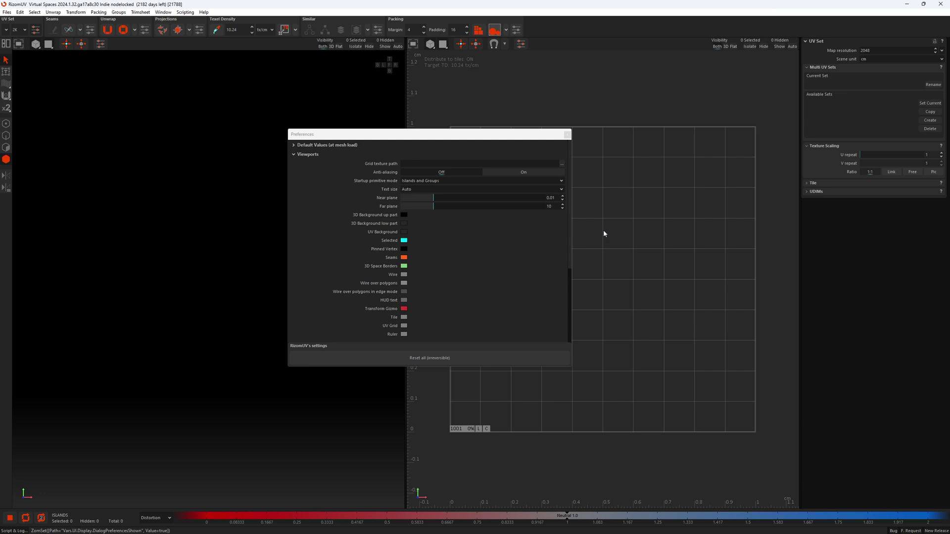
left_click(339, 147)
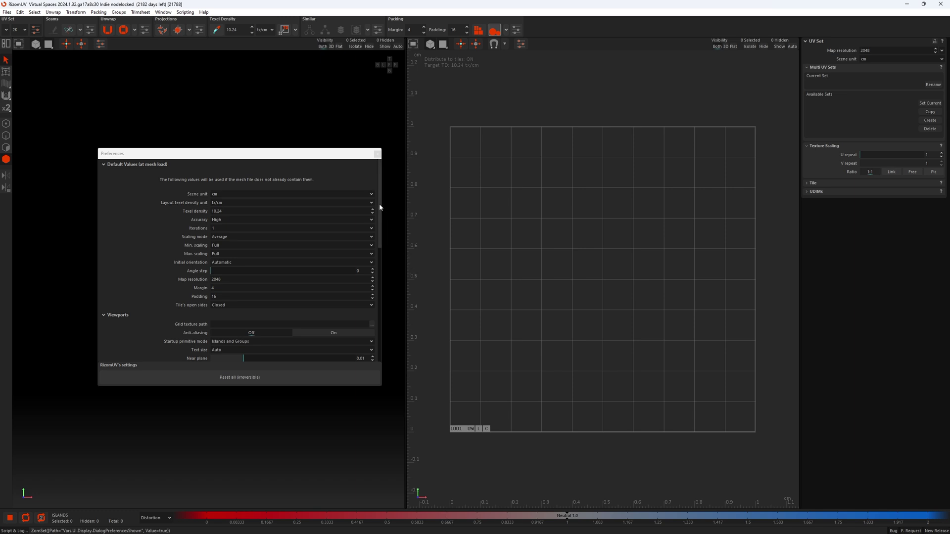
left_click_drag(379, 203, 371, 243)
scroll(361, 267, "down", 5)
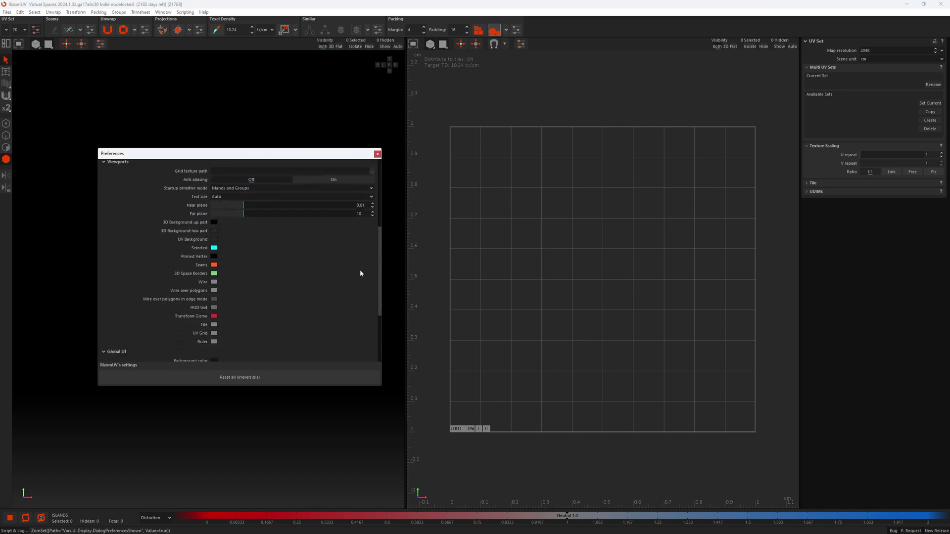
scroll(363, 270, "up", 3)
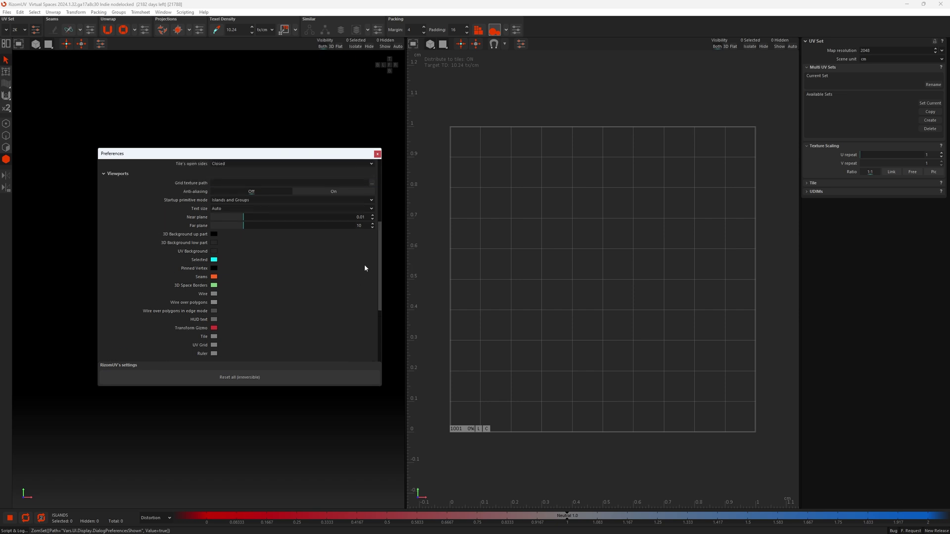
scroll(364, 272, "down", 3)
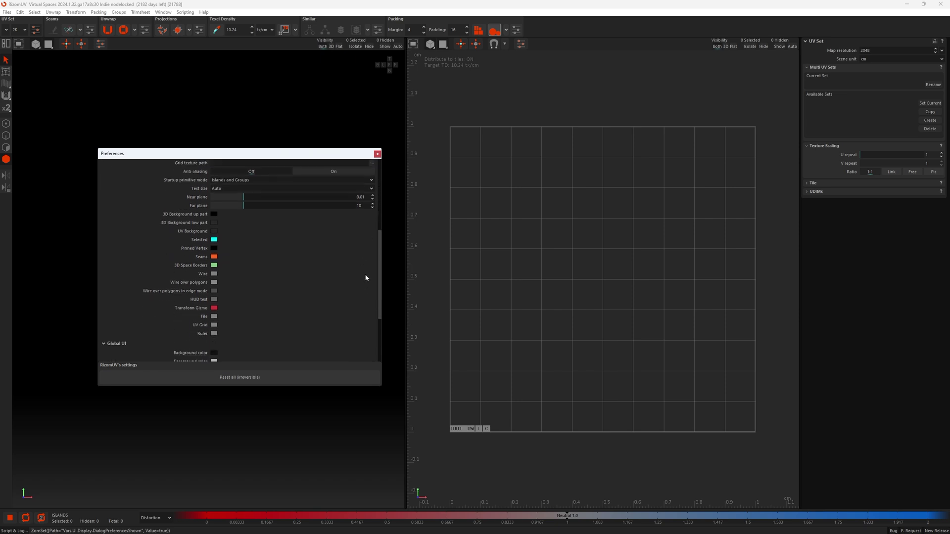
- Set the red component of the viewport Tile color to 214 and apply it
left_click(214, 314)
left_click_drag(441, 253, 497, 252)
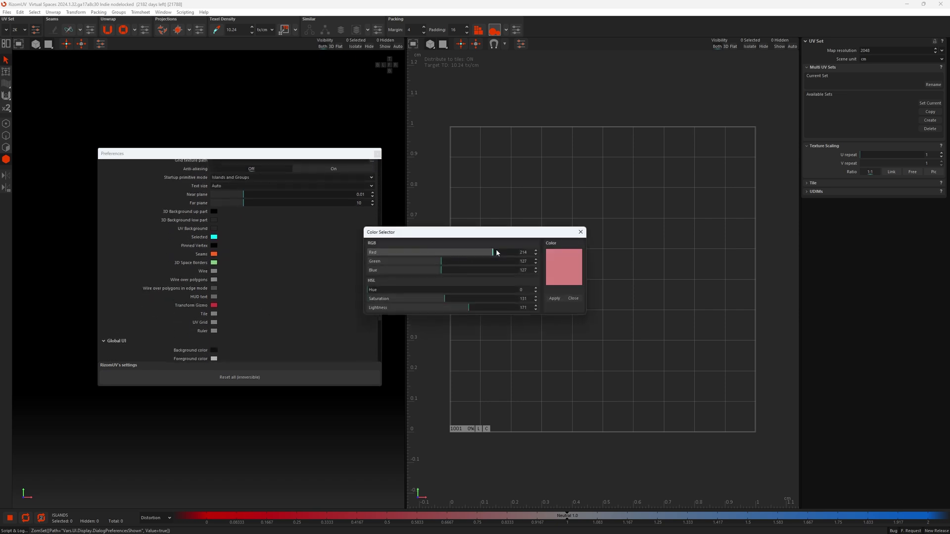
left_click(556, 298)
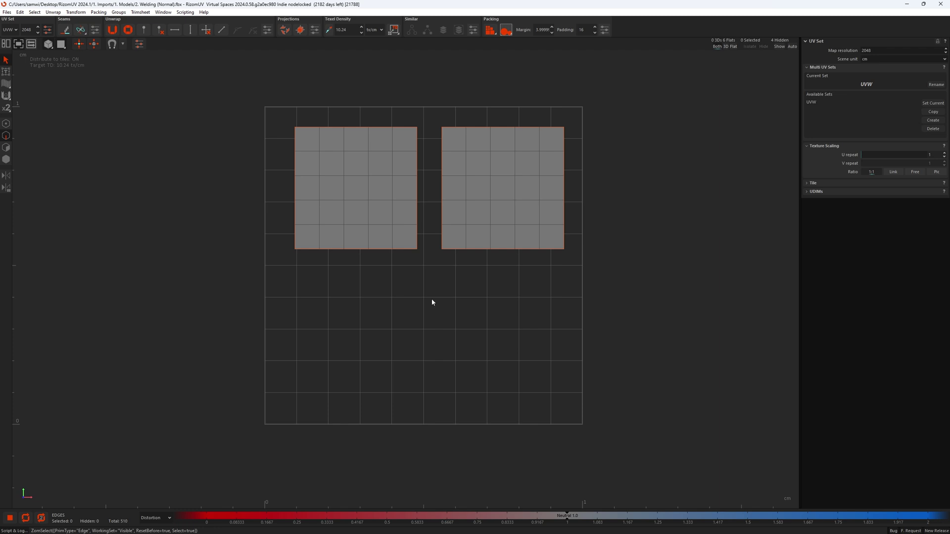
- In RizomUV 2024.0.58 with the Welding (Normal) model, select the facing borders of both islands and weld them together
double_click(420, 217)
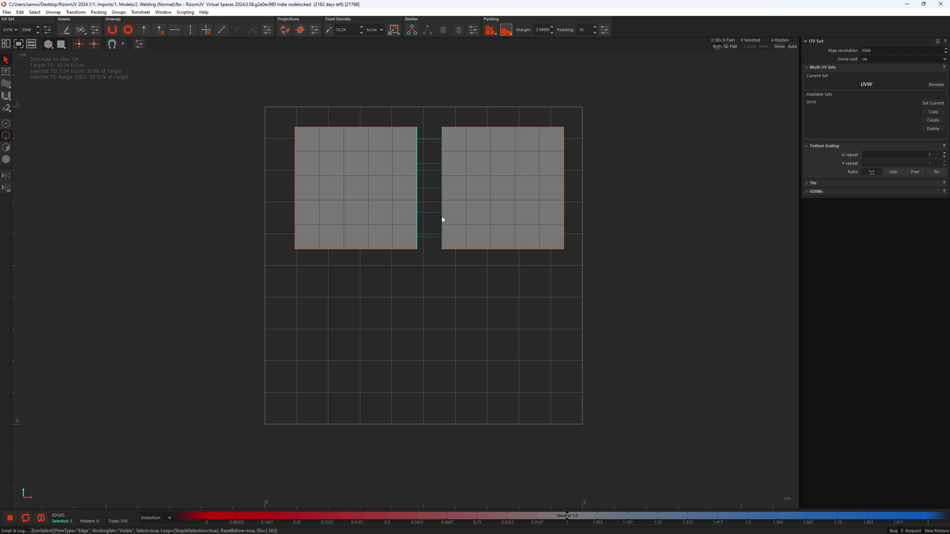
double_click(442, 218, "shift")
key("w")
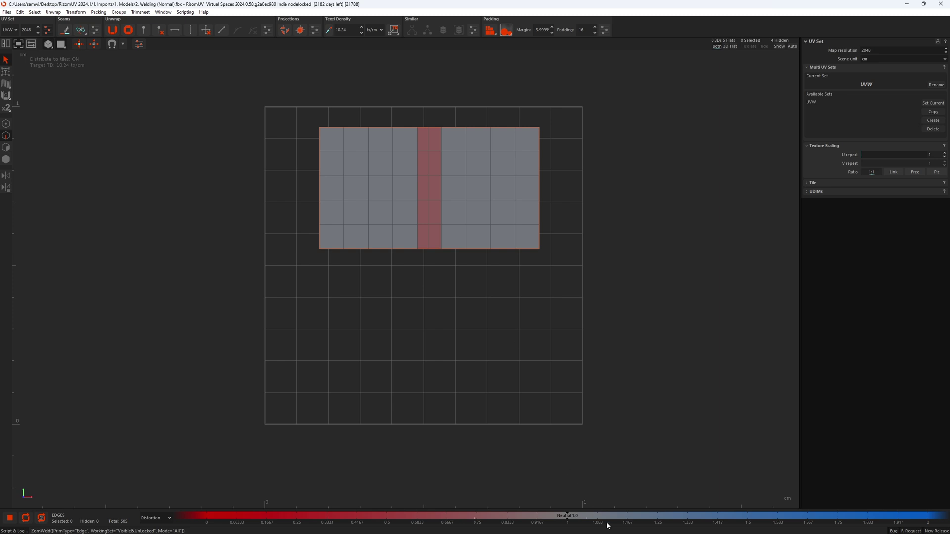
- Switch to RizomUV 2024.1.32 and weld the same two islands with both facing borders selected
mouse_move(622, 526)
left_click(622, 492)
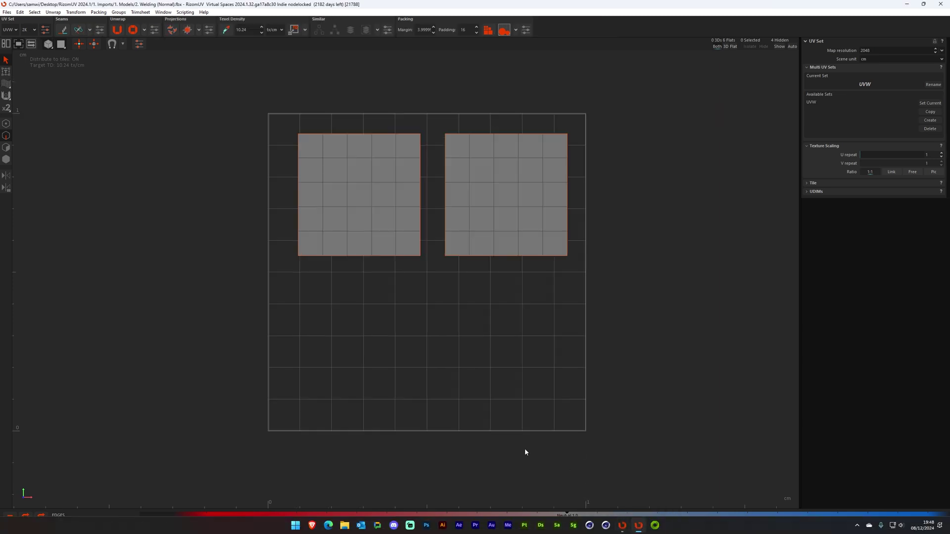
double_click(421, 171)
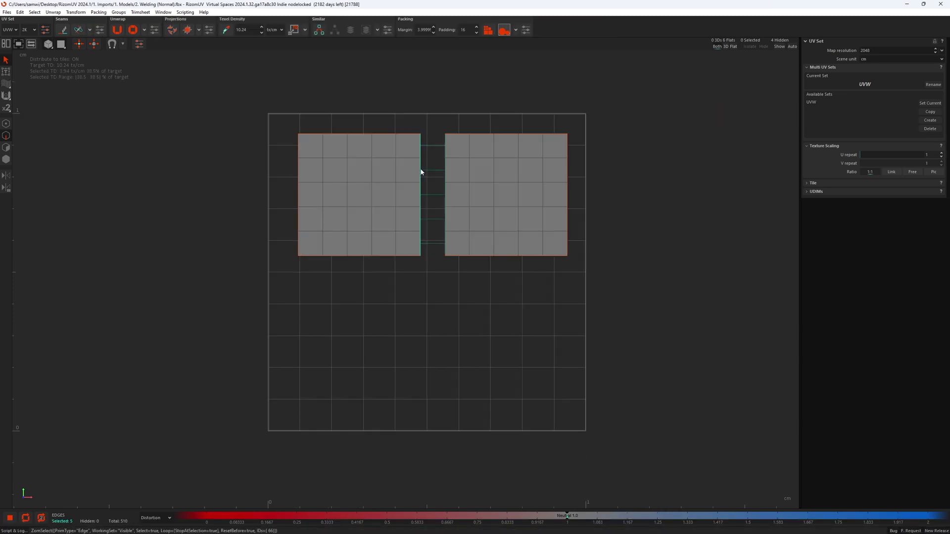
double_click(445, 181, "shift")
key("w")
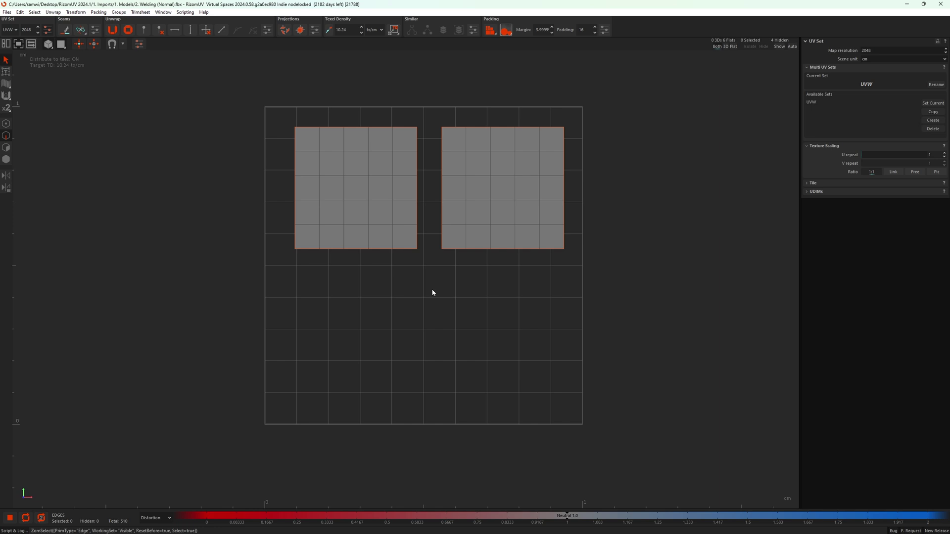
- With the islands separate in RizomUV 2024.0.58, weld them by selecting only the left island's inner border
double_click(417, 241)
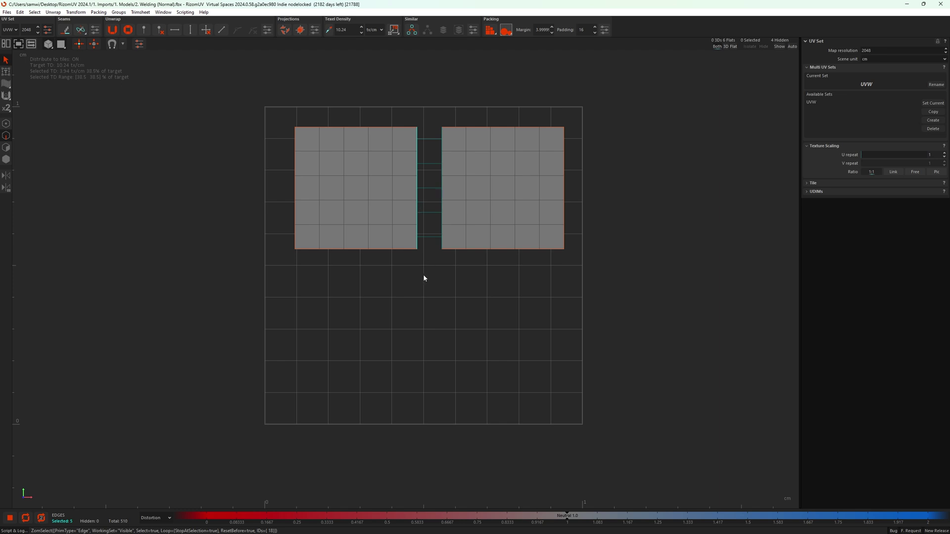
key("w")
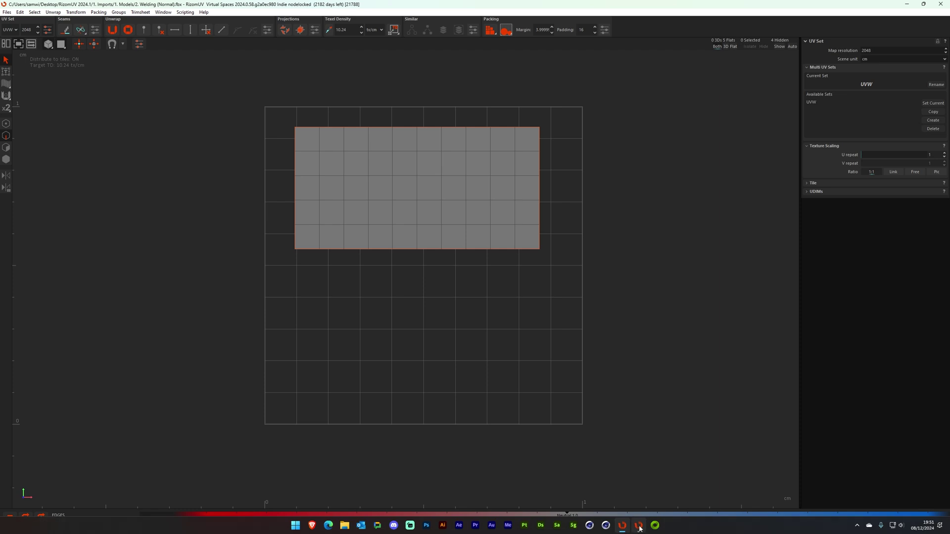
- Switch to RizomUV 2024.1.32 and weld the two square islands from the left island's inner border
left_click(638, 530)
left_click(425, 195)
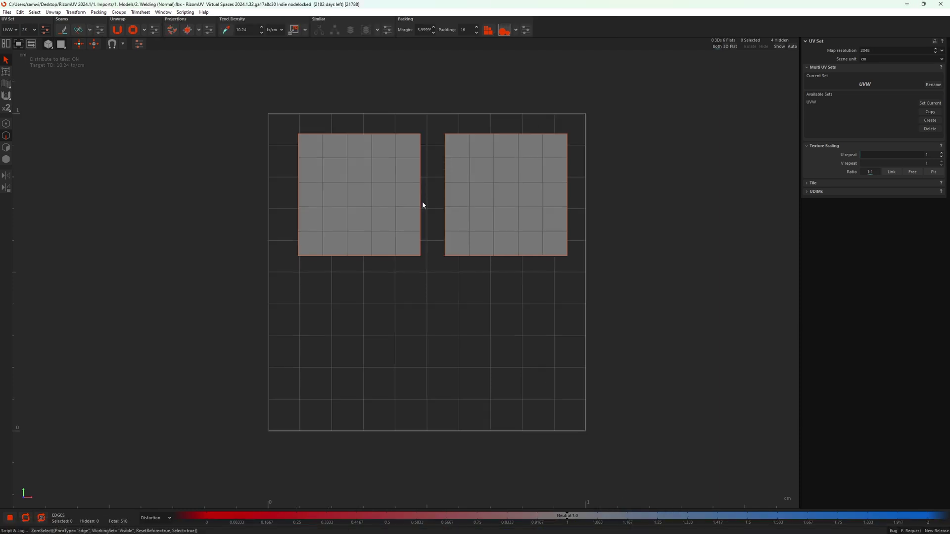
key("w")
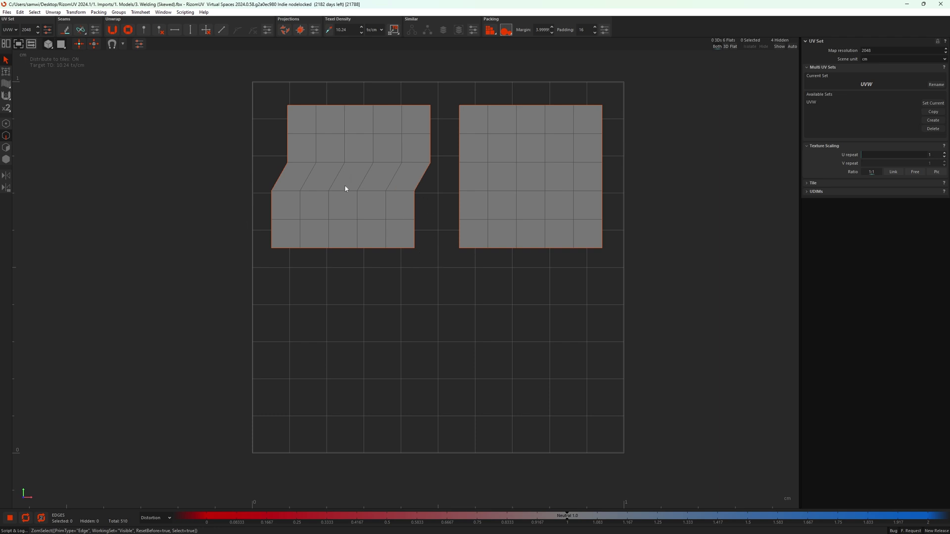
- In RizomUV 2024.0.58 with the Welding (Skewed) model, weld the skewed island's inner border to the square island, undo it and weld again
double_click(415, 234)
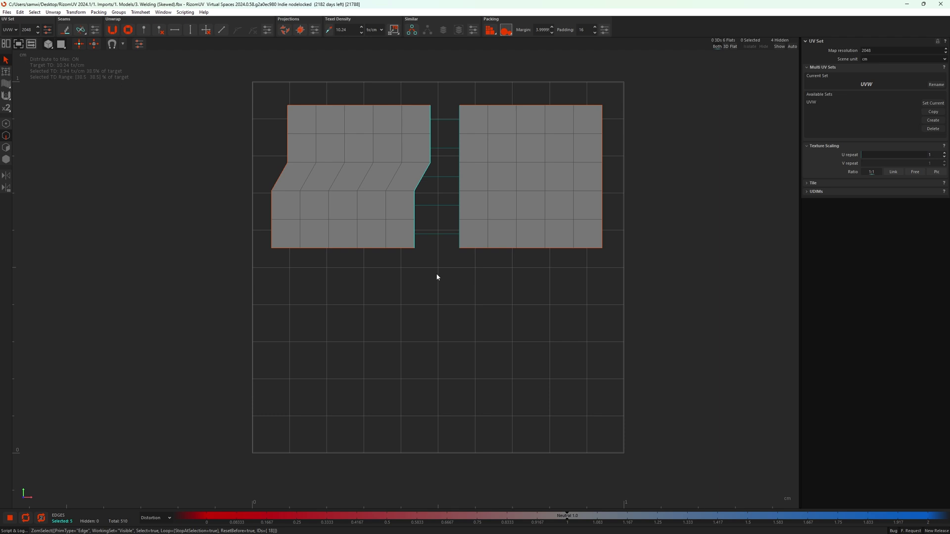
key("w")
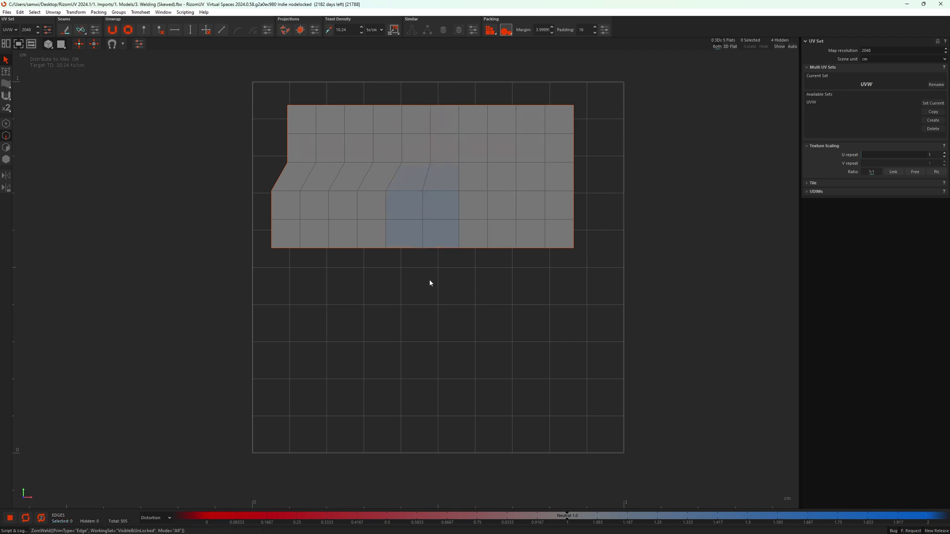
key("ctrl+z")
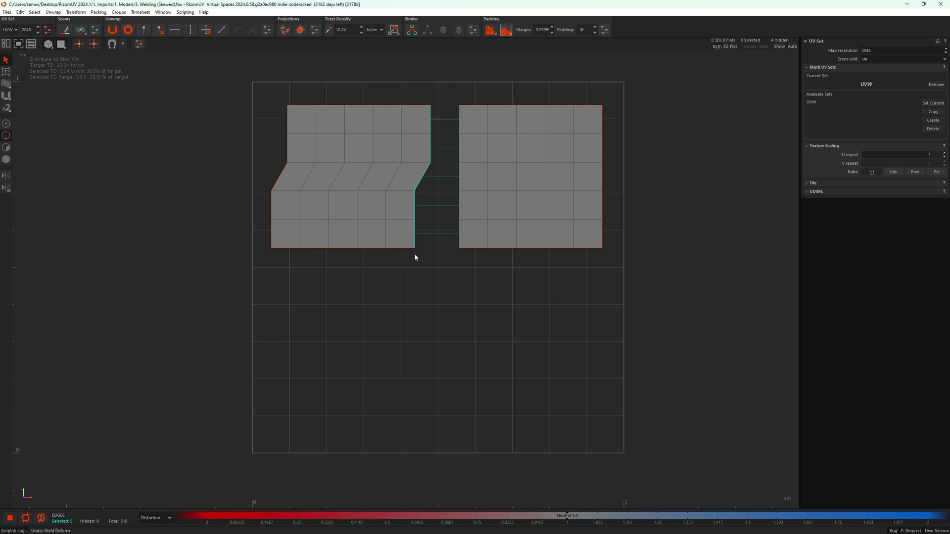
key("w")
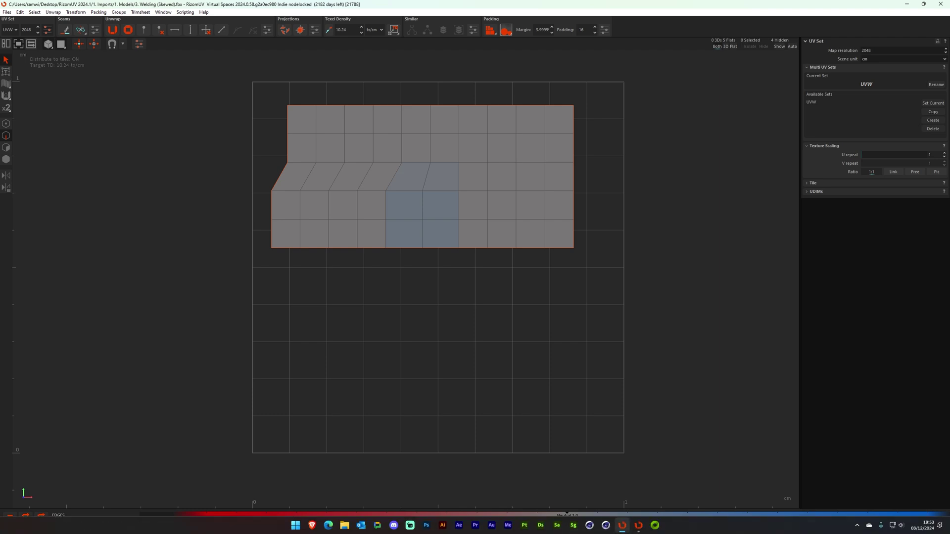
- Switch to RizomUV 2024.1.32 and weld the skewed island's inner border to the square island
left_click(638, 525)
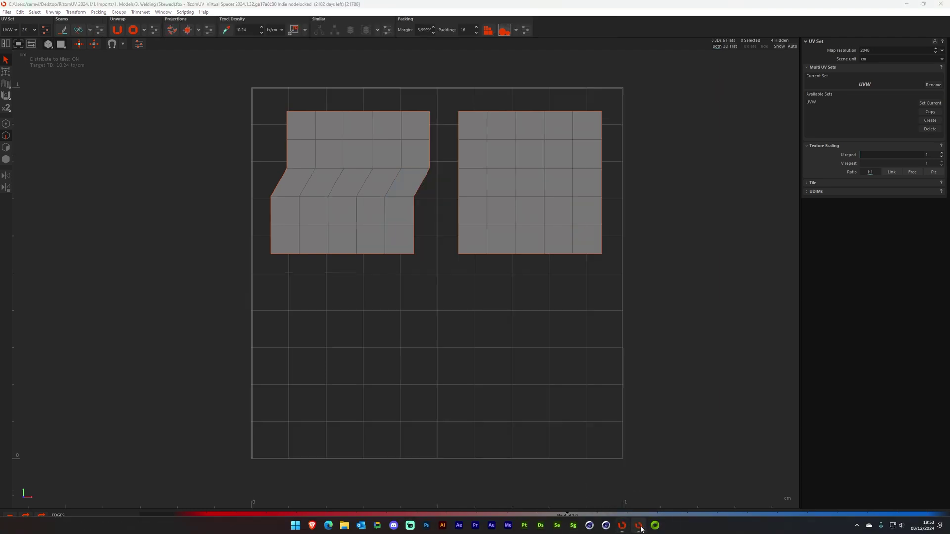
double_click(413, 246)
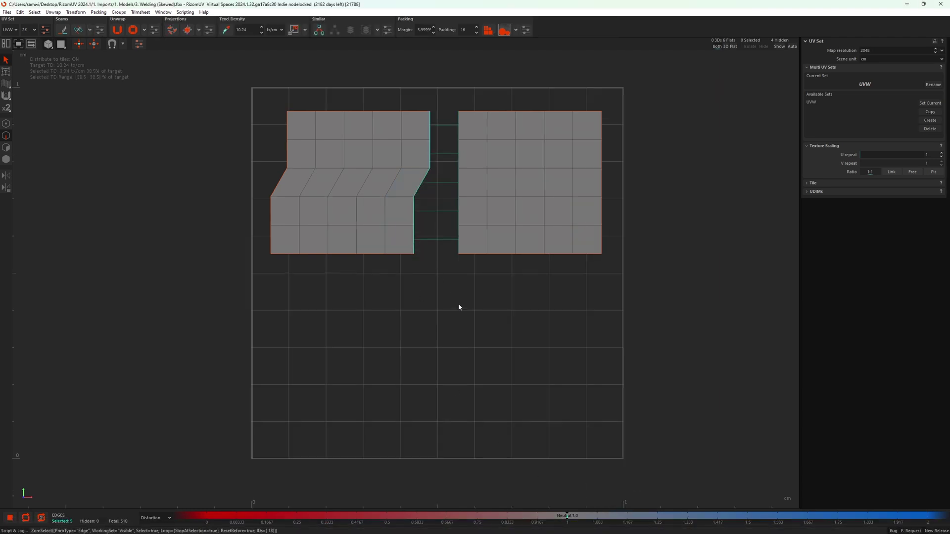
key("w")
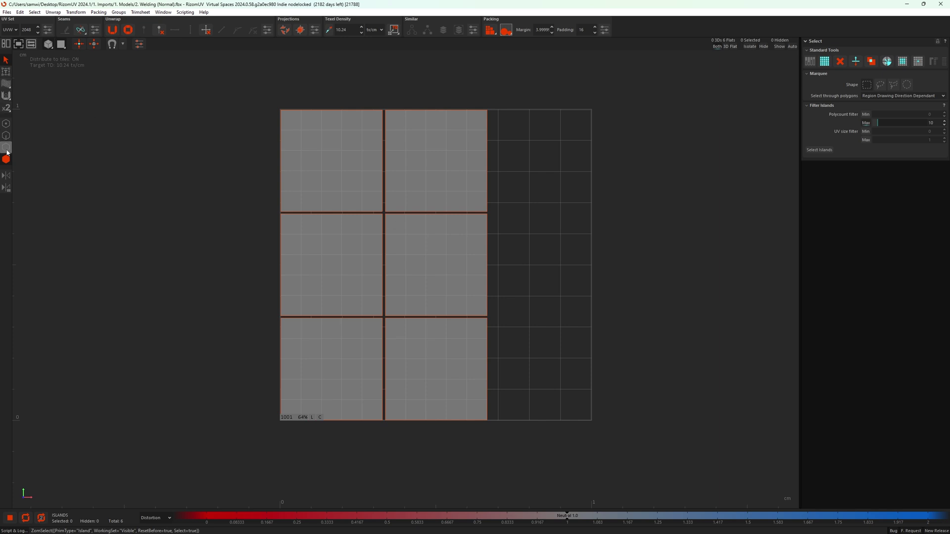
- Select all six square islands with the Transform tool, match alignment to Selection, and stack them by aligning up and left
left_click(7, 73)
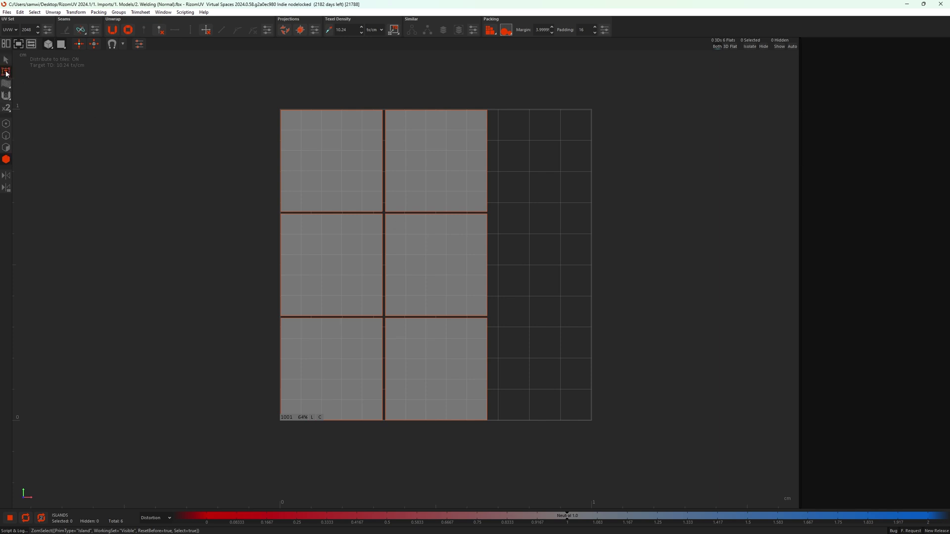
left_click_drag(267, 89, 532, 442)
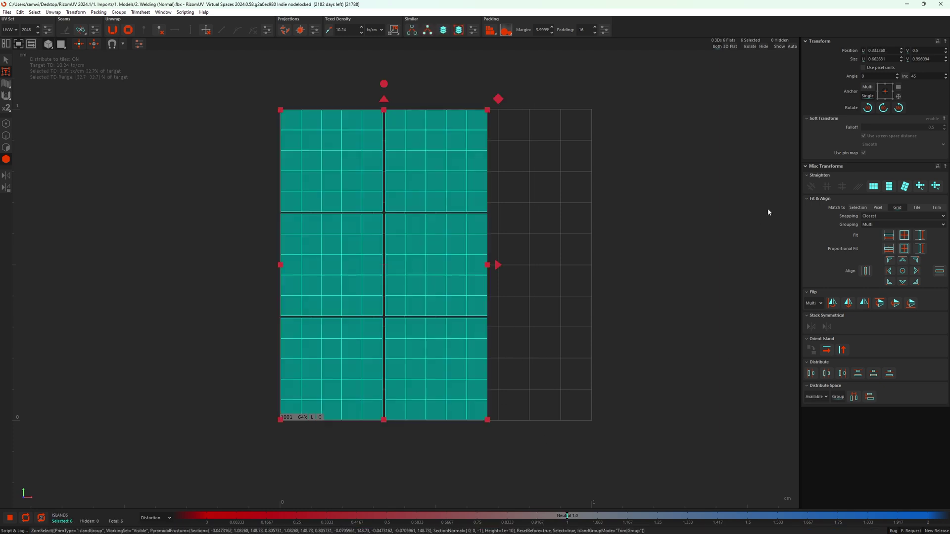
left_click(890, 271)
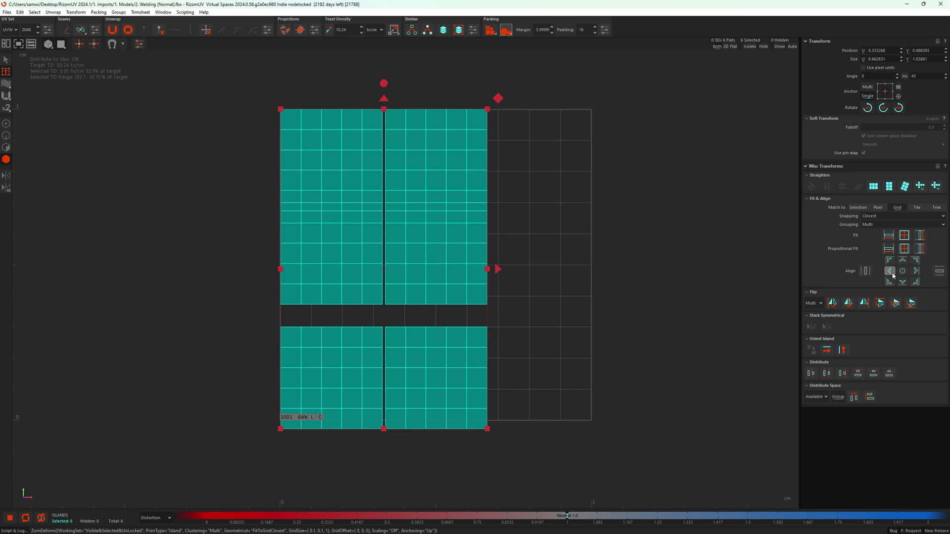
left_click(855, 207)
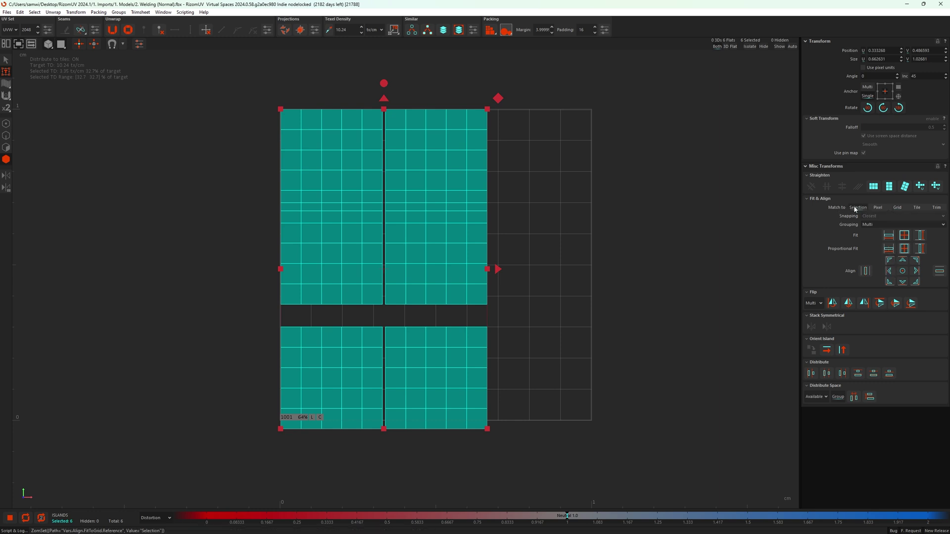
left_click(901, 264)
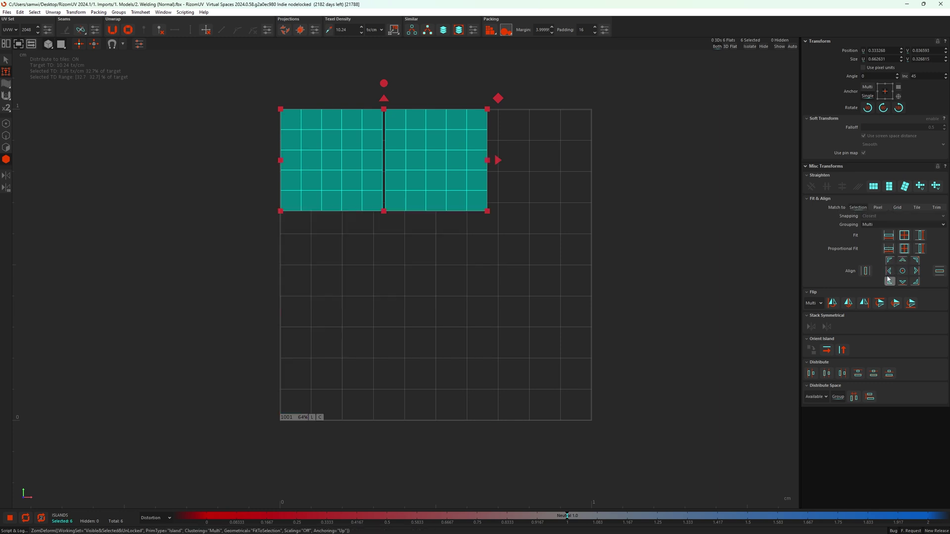
left_click(889, 272)
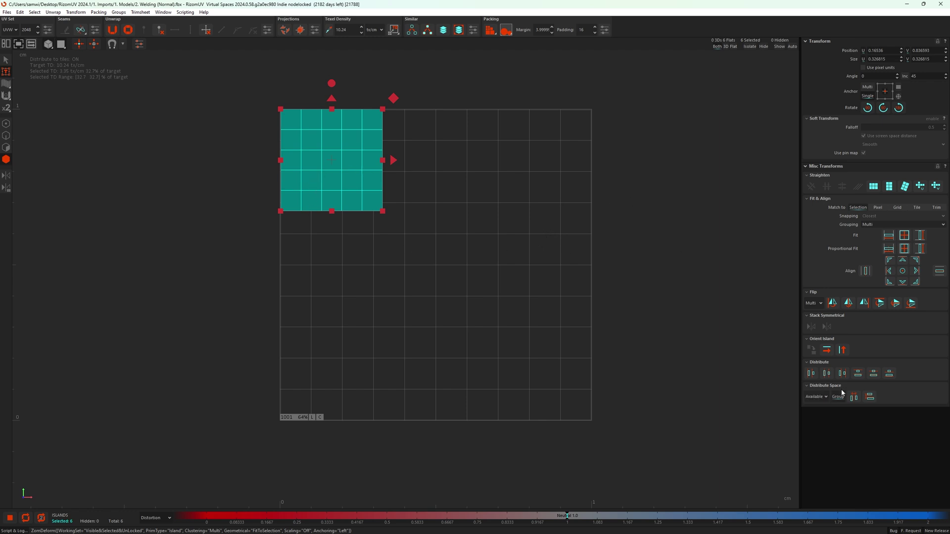
- Set Distribute Space to Pixel with a spacing of 50 and distribute the stacked islands horizontally
left_click(815, 396)
left_click(813, 414)
type("50")
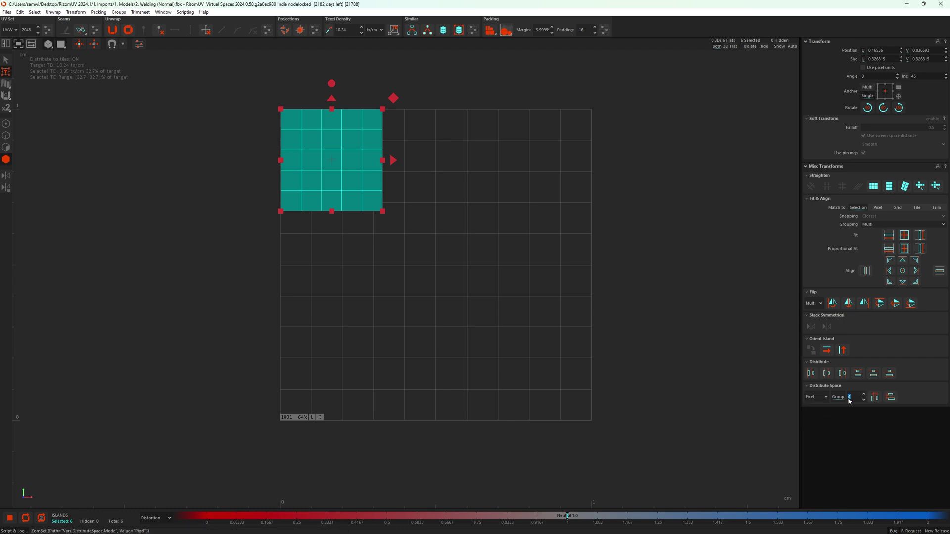
key("Return")
left_click(874, 398)
scroll(498, 282, "down", 3)
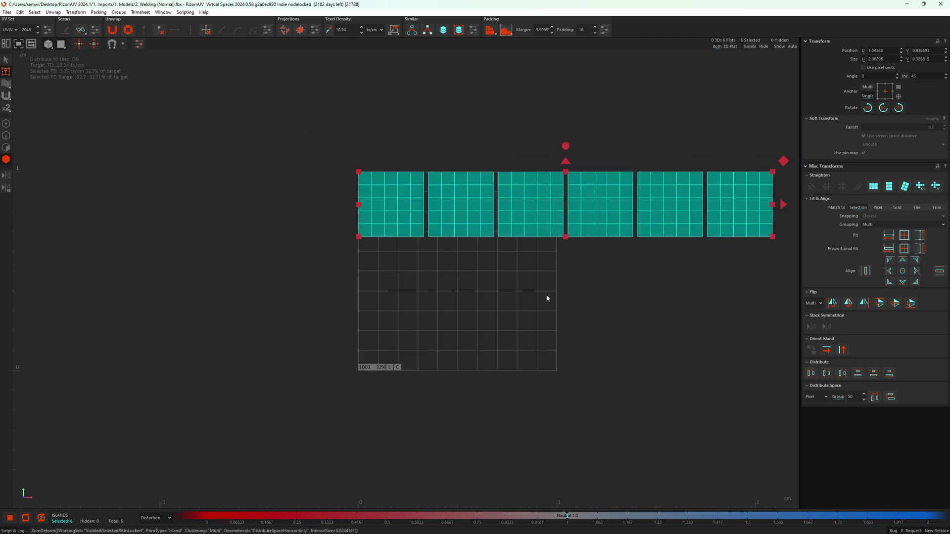
middle_click_drag(546, 298, 517, 304)
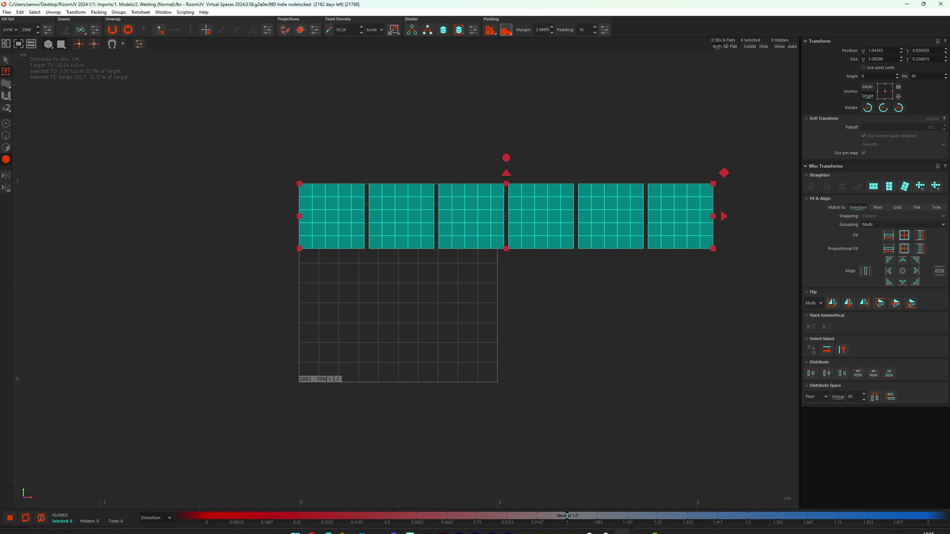
- Switch to RizomUV 2024.1.32 and stack all six square islands by aligning them up and left to the selection
left_click(639, 526)
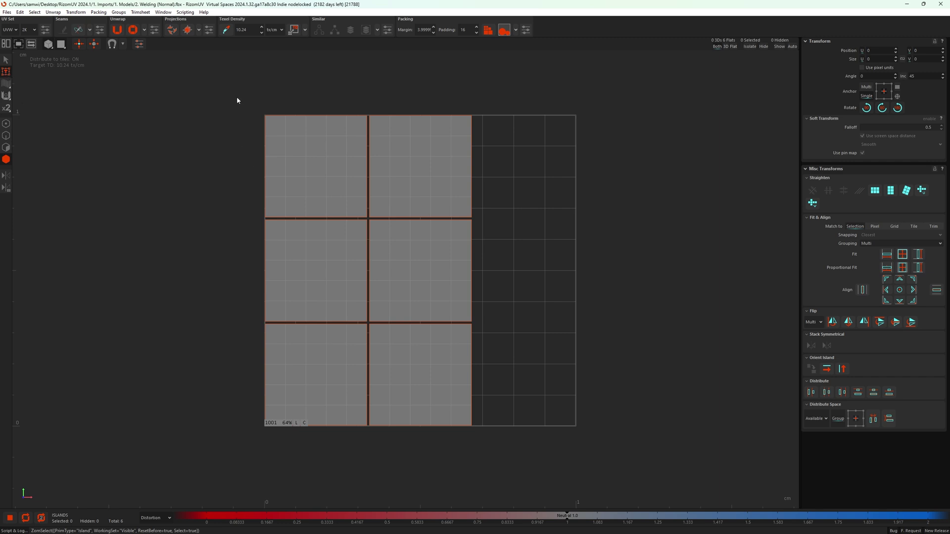
left_click_drag(233, 88, 560, 451)
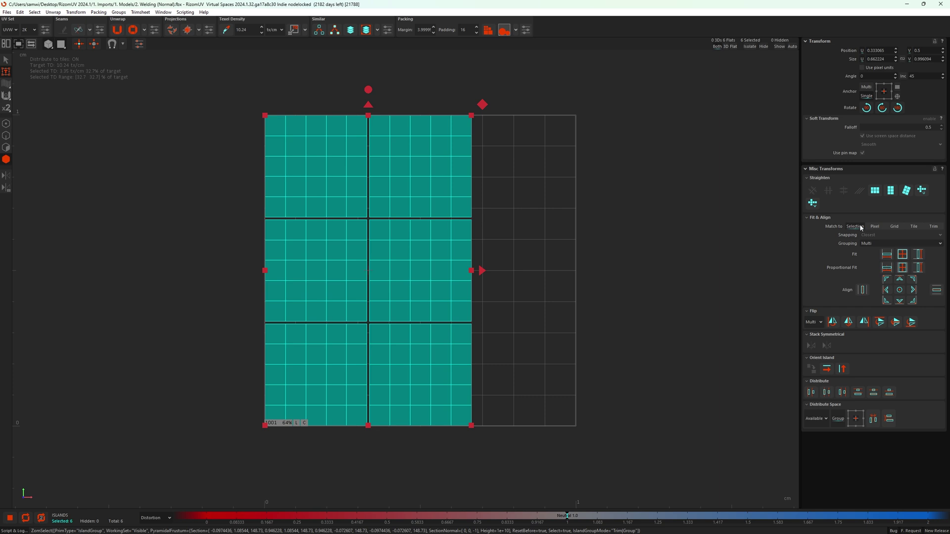
left_click(899, 280)
left_click(885, 290)
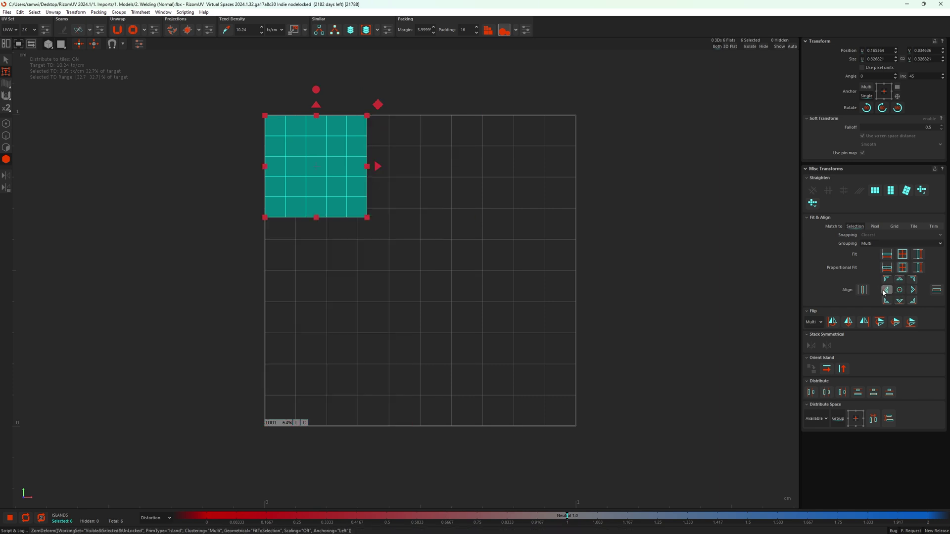
- Set Distribute Space to Pixel with a spacing of 50, distribute the islands horizontally from the center anchor, and undo the distribution
left_click(816, 419)
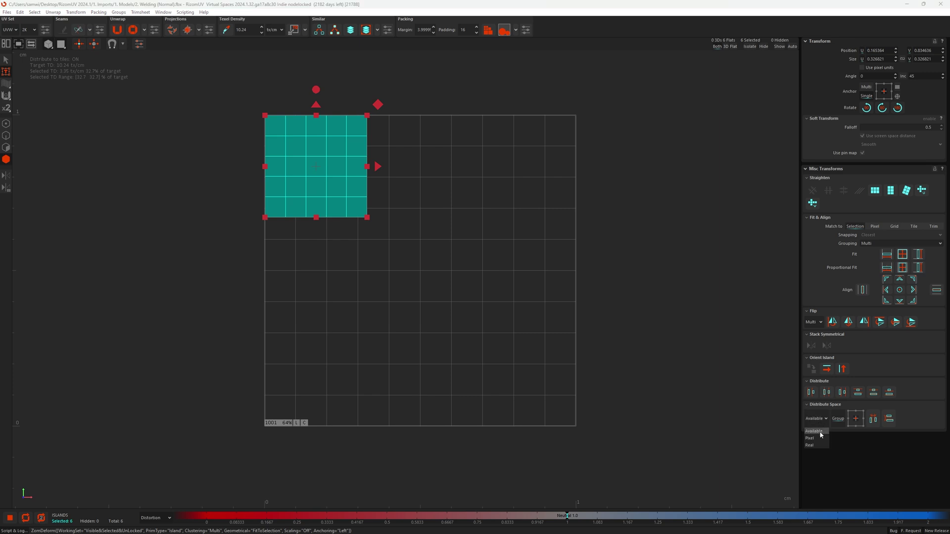
left_click(818, 438)
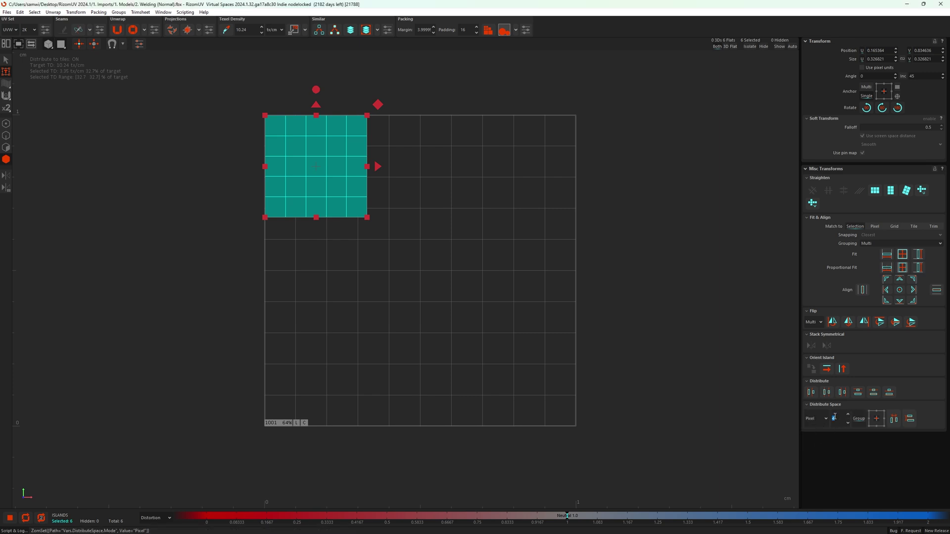
type("0")
key("Return")
left_click(894, 420)
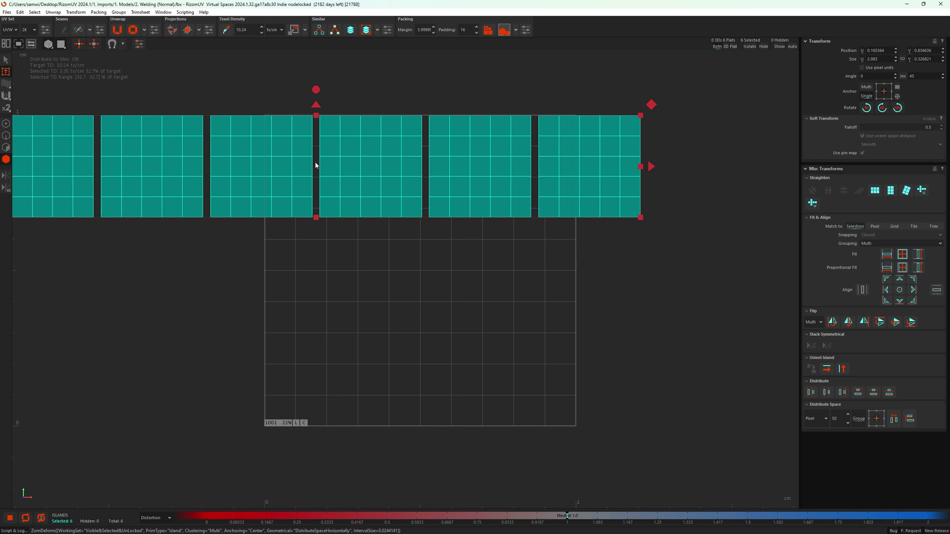
scroll(316, 166, "down", 2)
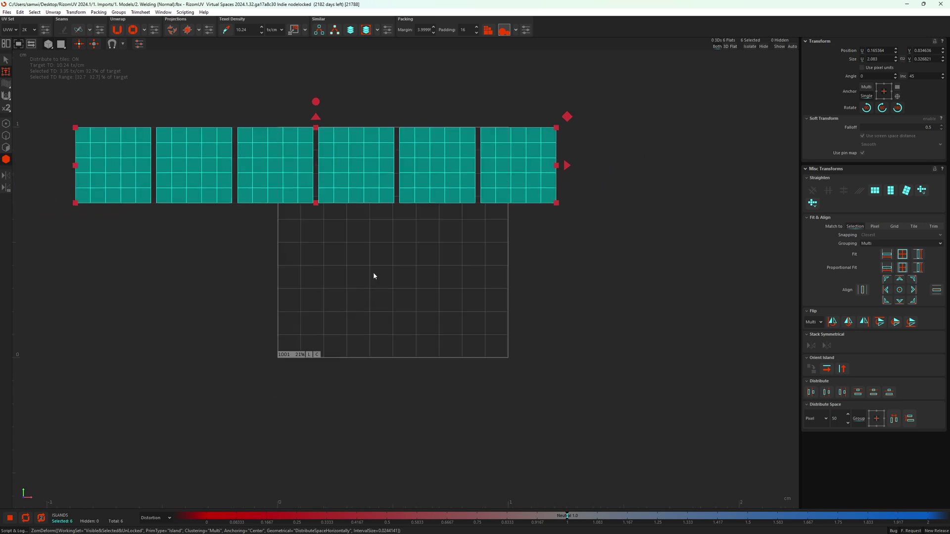
key("ctrl+z")
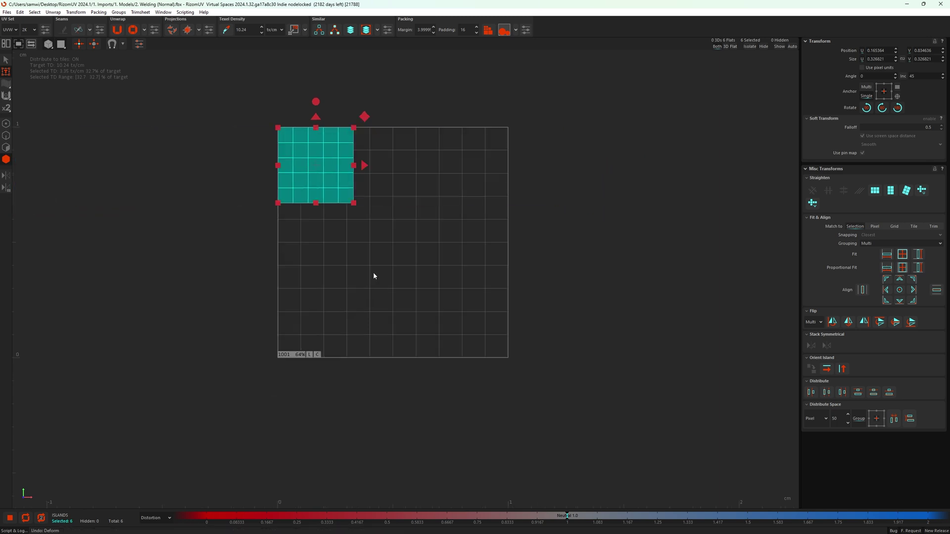
- Try distributing the stacked islands horizontally from the left anchor, and undo it
left_click(870, 420)
left_click(894, 418)
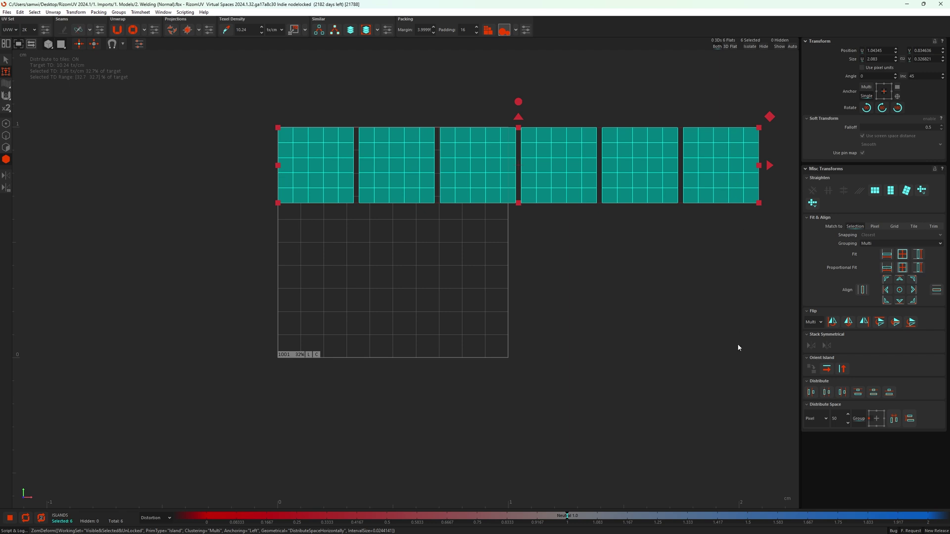
key("ctrl+z")
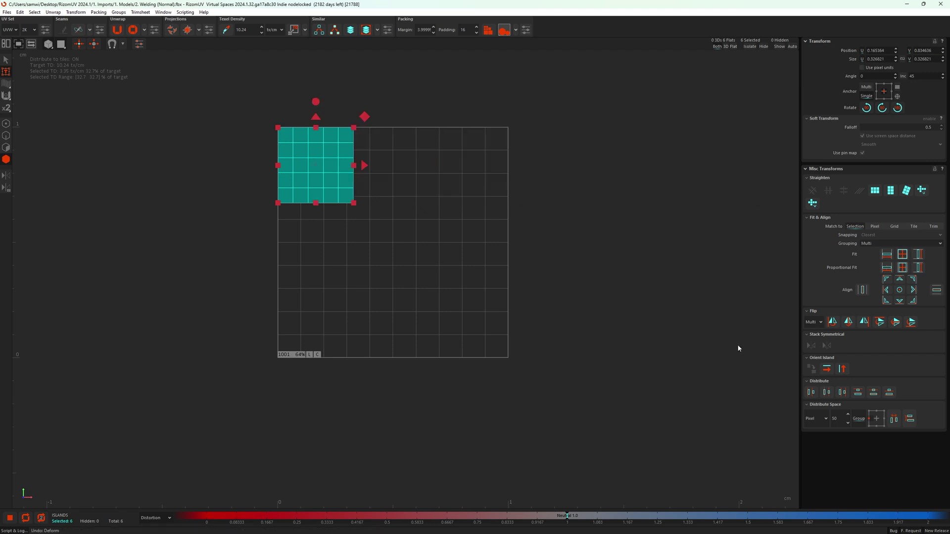
- Try distributing the stacked islands horizontally from the right anchor, and undo it
left_click(883, 418)
left_click(894, 419)
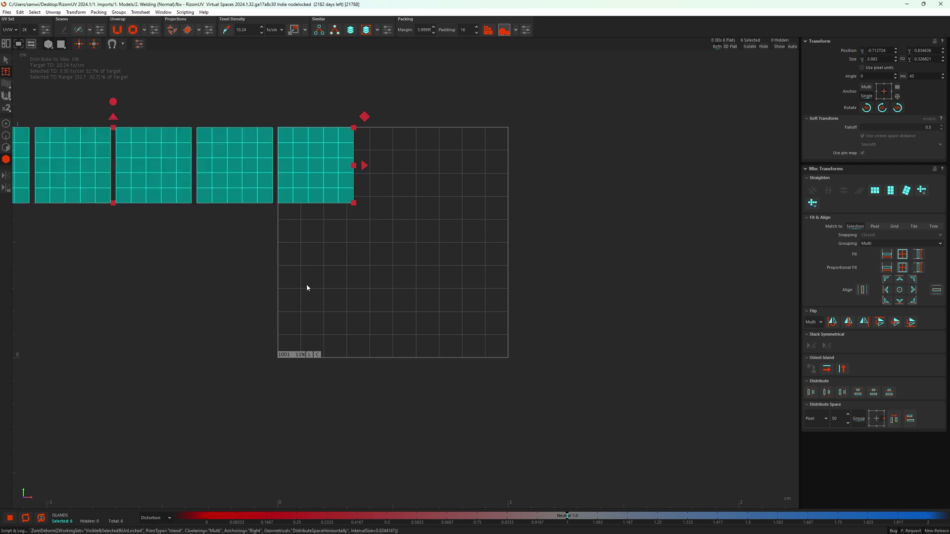
key("f")
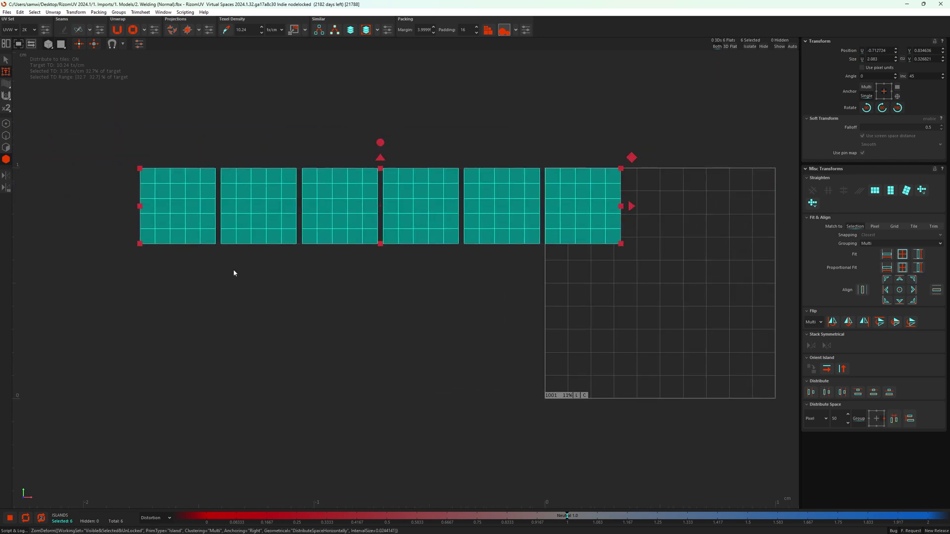
key("ctrl+z")
key("ctrl+z")
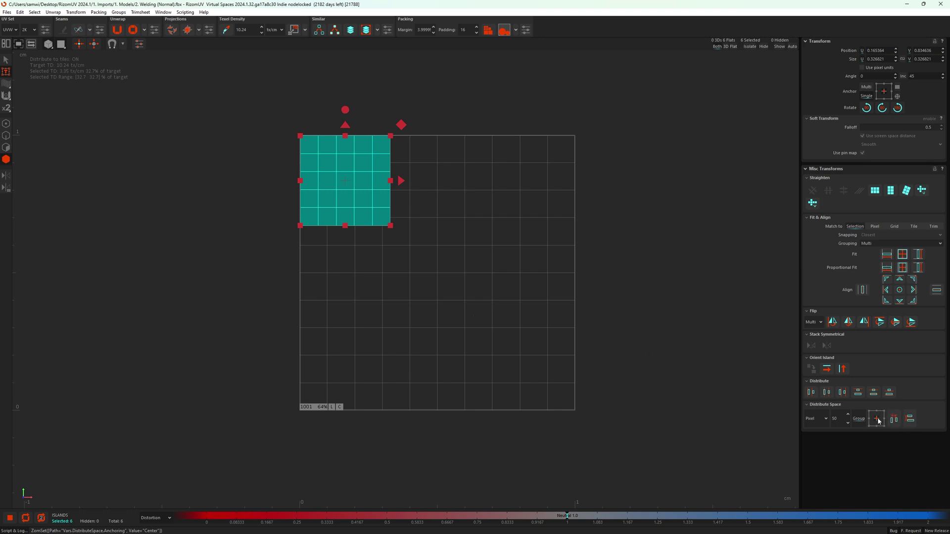
- Try distributing the stacked islands vertically from the center anchor and from the top anchor, undoing each distribution
left_click(910, 419)
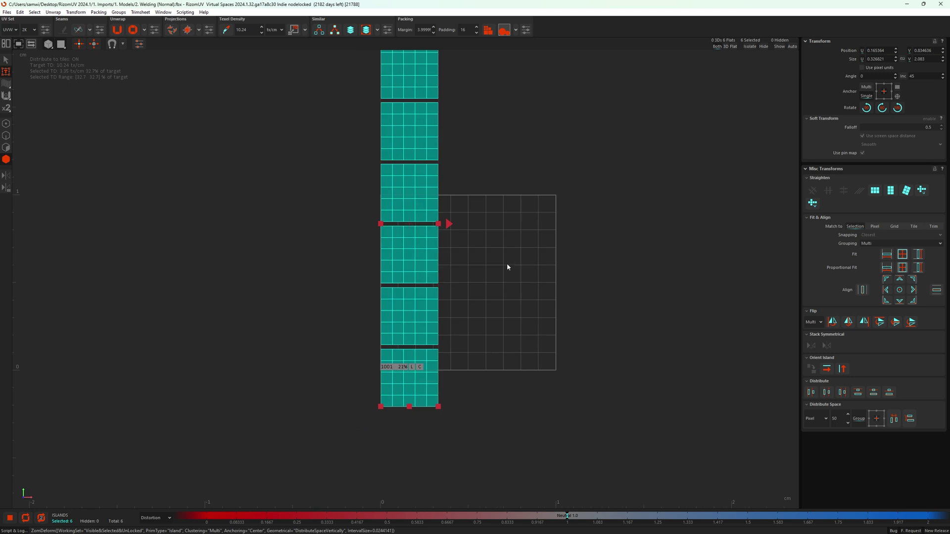
key("ctrl+z")
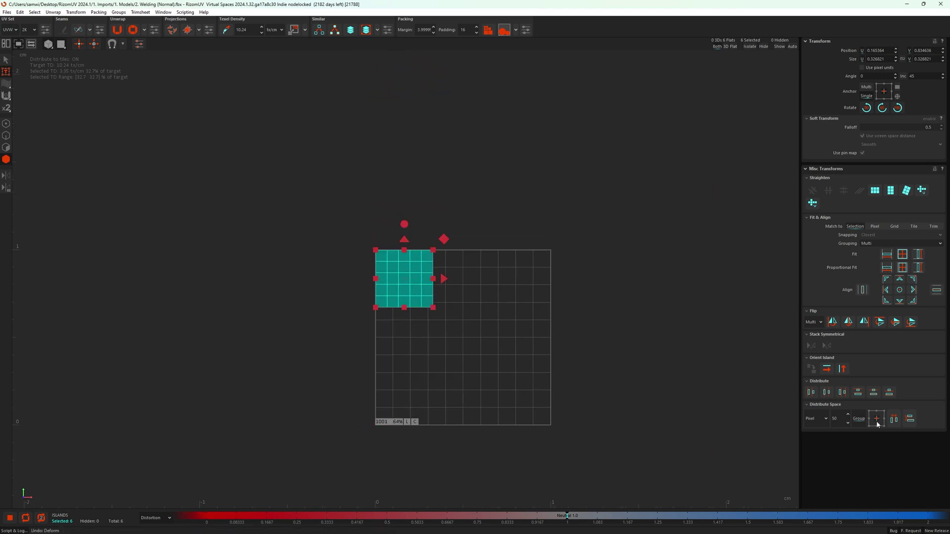
left_click(877, 412)
left_click(910, 420)
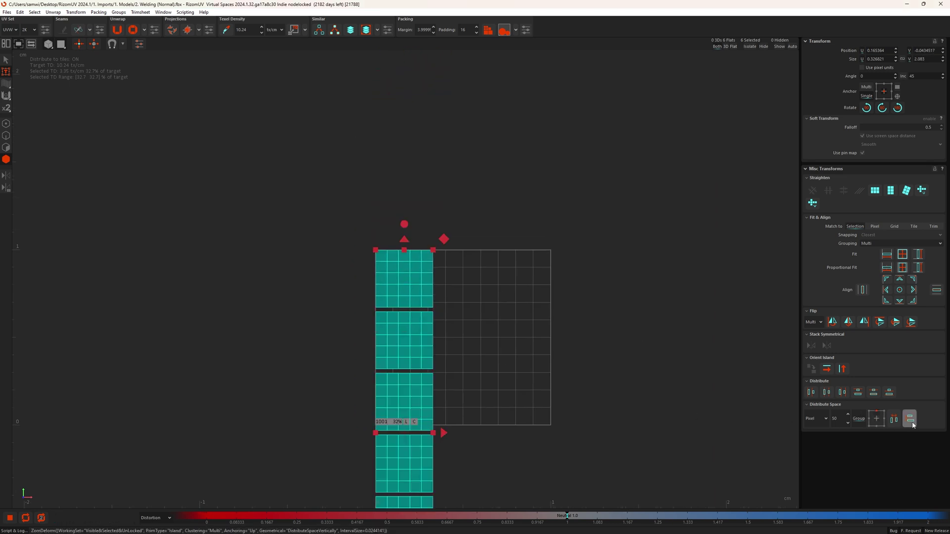
key("ctrl+z")
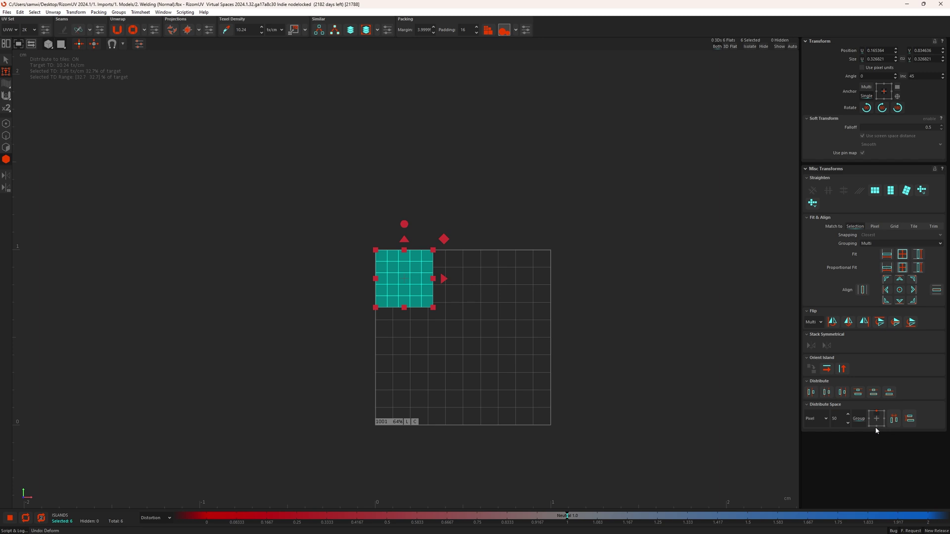
- Distribute the stacked islands vertically from the bottom anchor
left_click(876, 426)
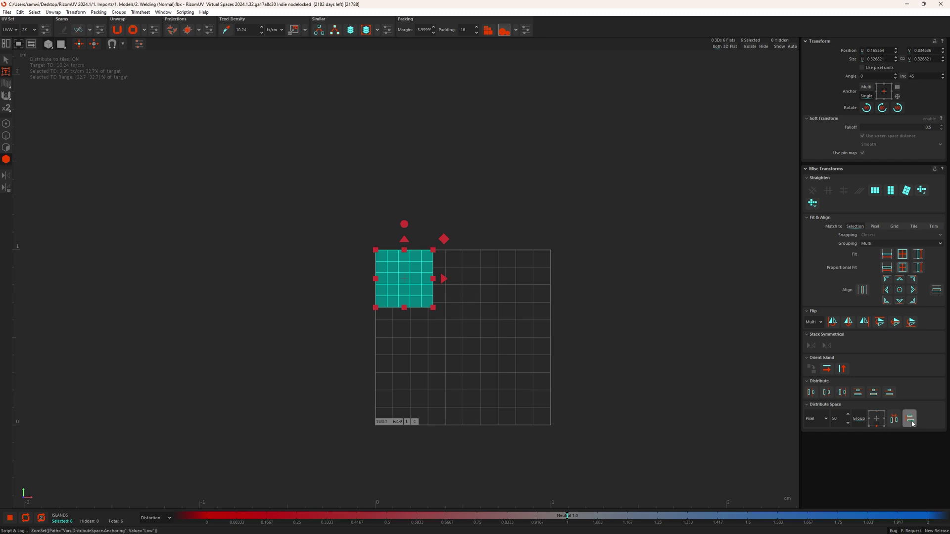
left_click(911, 420)
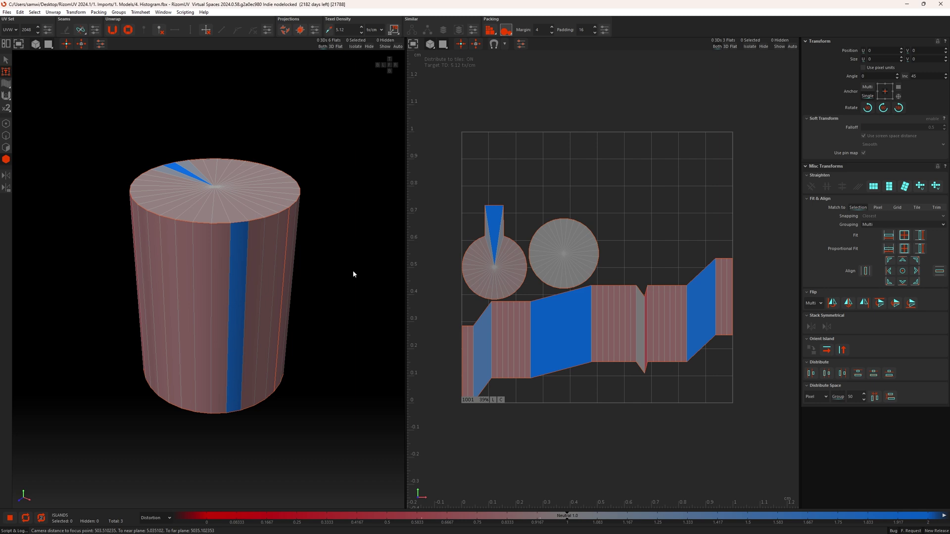
- Change the color map display of the cylinder and its UVs from Distortion to Texel Density
middle_click_drag(311, 235, 291, 231)
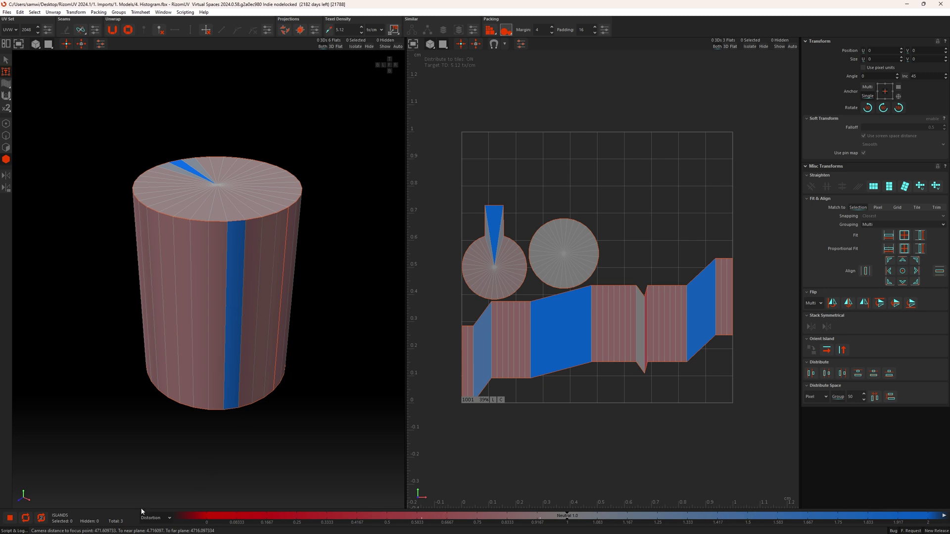
left_click(157, 518)
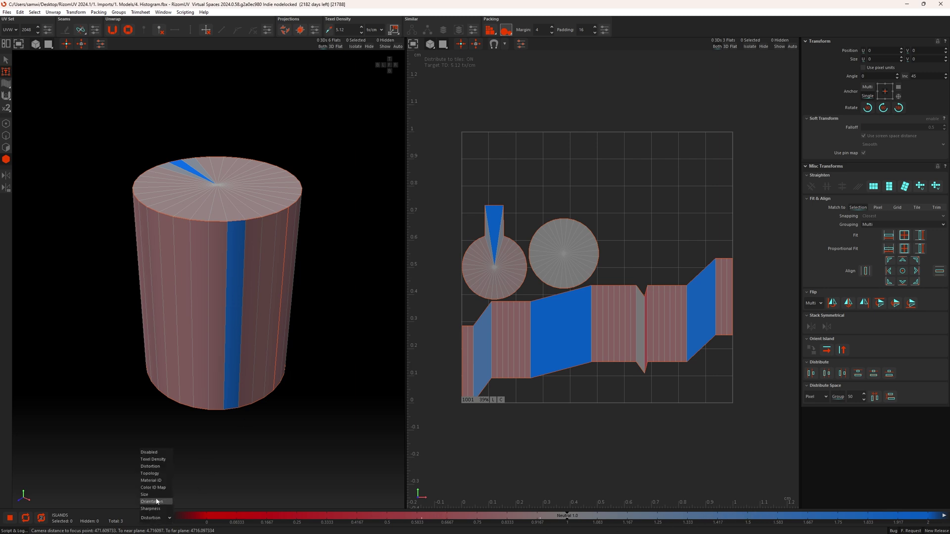
left_click(158, 459)
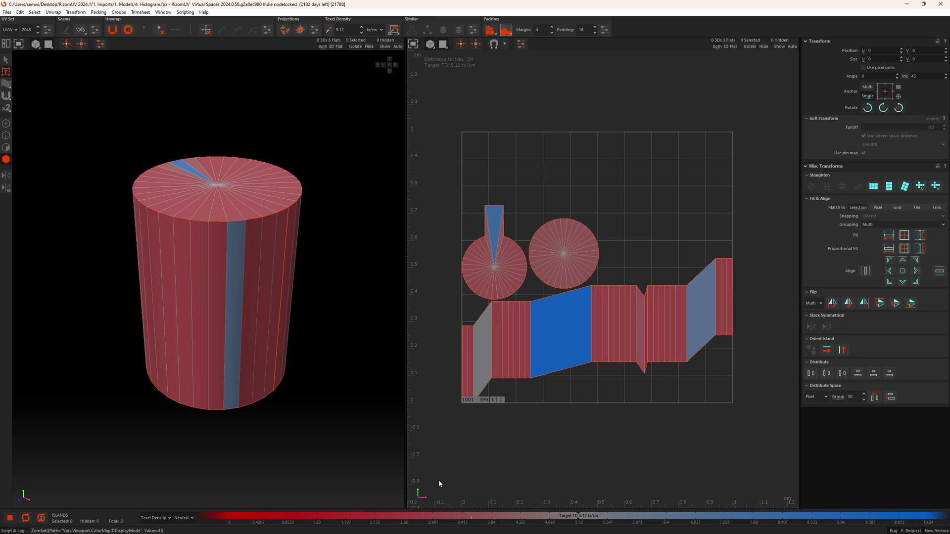
- Select the islands through the texel density color bar, clear the selection, and select edges in a similar low-density range in edge mode
left_click(476, 516)
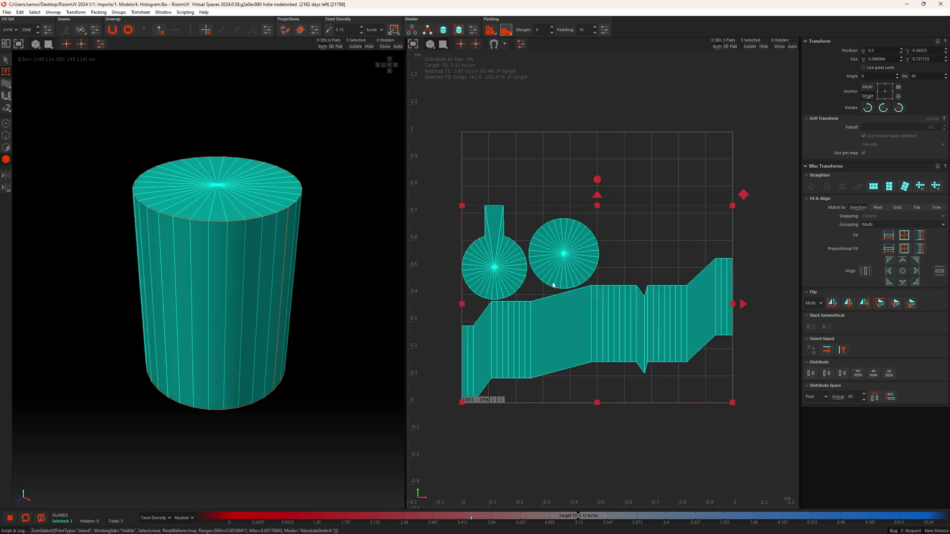
left_click(518, 438)
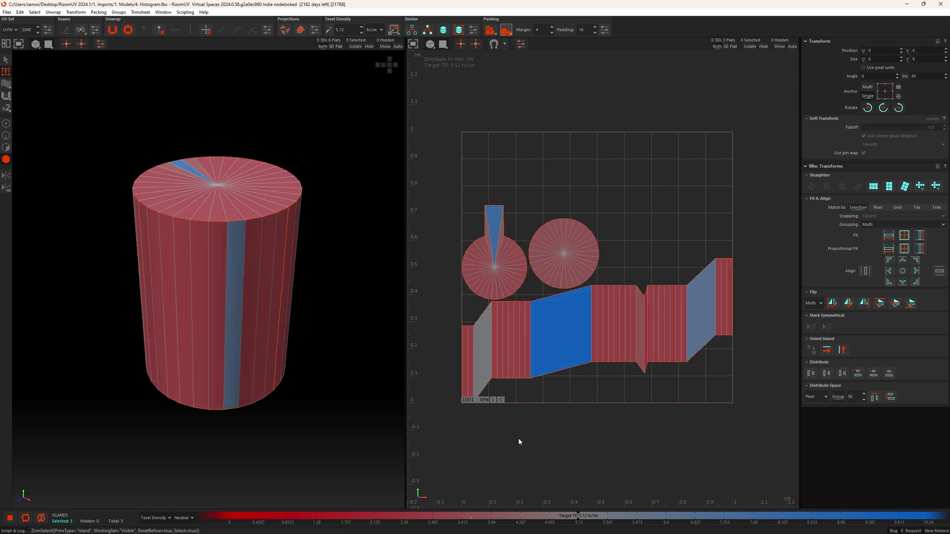
left_click(7, 137)
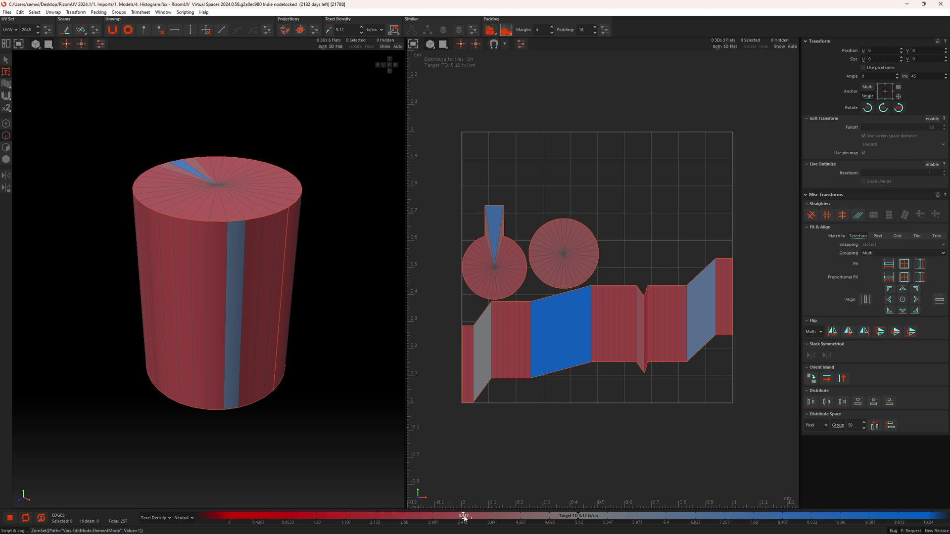
left_click(481, 517)
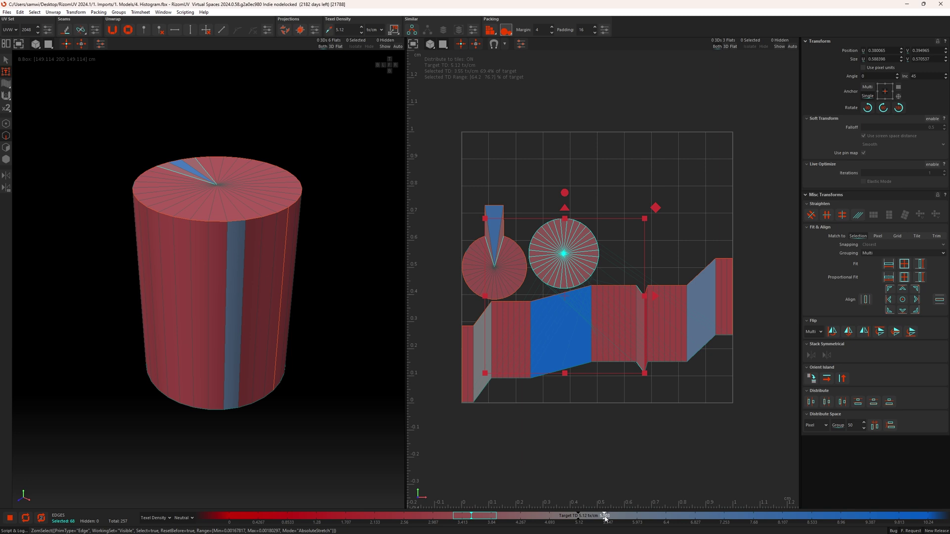
- Select the edges in the middle-to-high texel density range through the color bar and clear the selection
left_click_drag(605, 516, 662, 518)
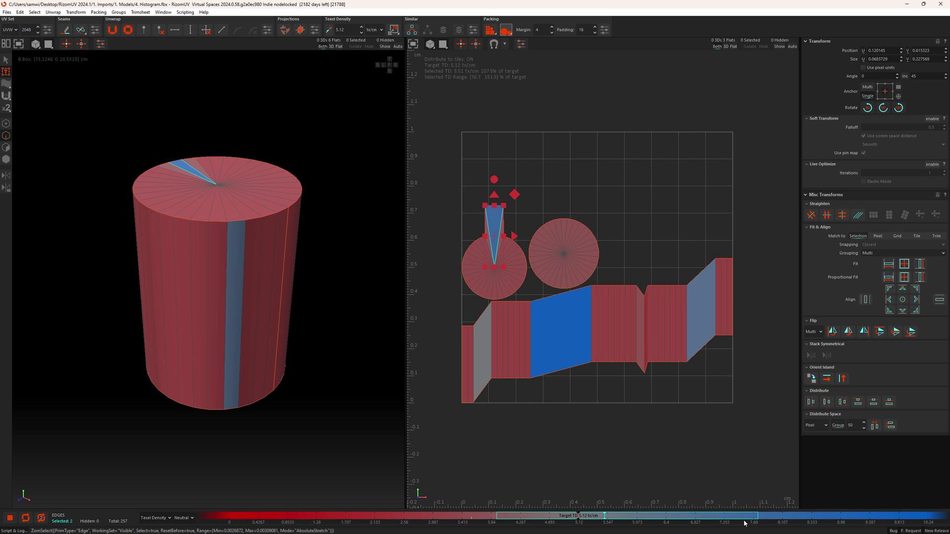
left_click(588, 517)
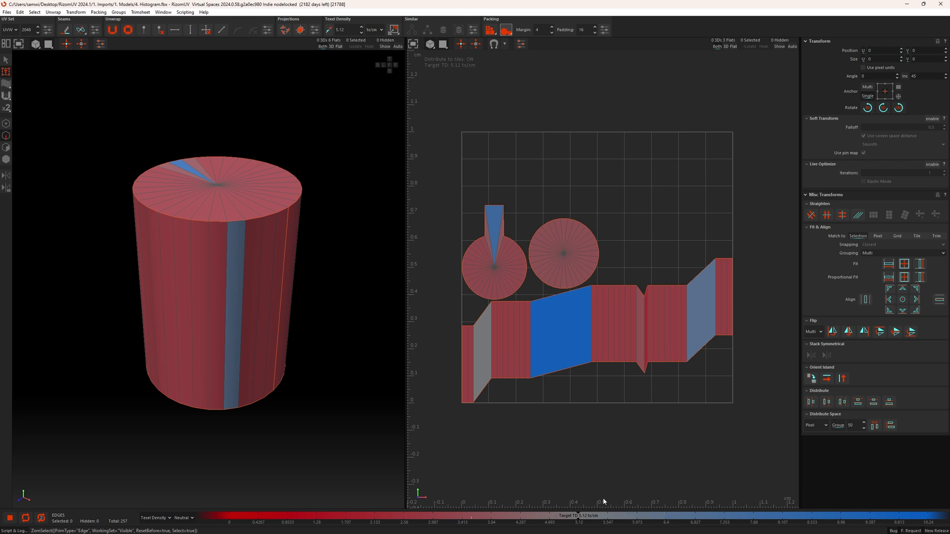
- Switch to the RizomUV 2024.1.32 window and change the cylinder's color map display from Distortion to Texel Density
left_click(639, 526)
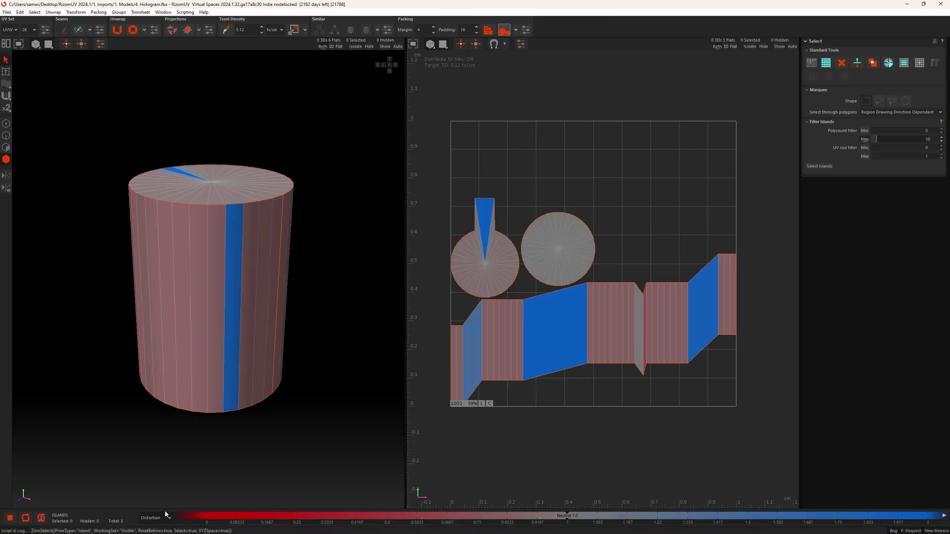
left_click(160, 517)
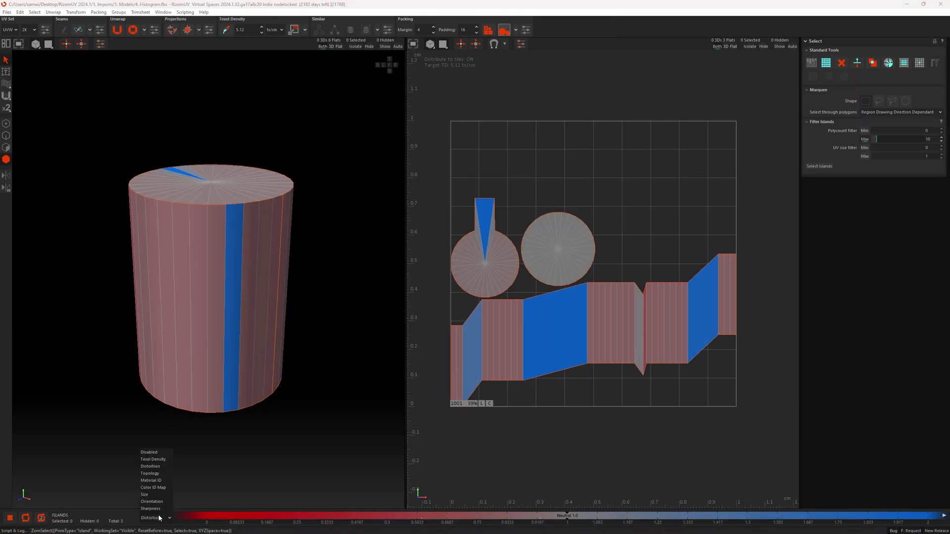
left_click(158, 461)
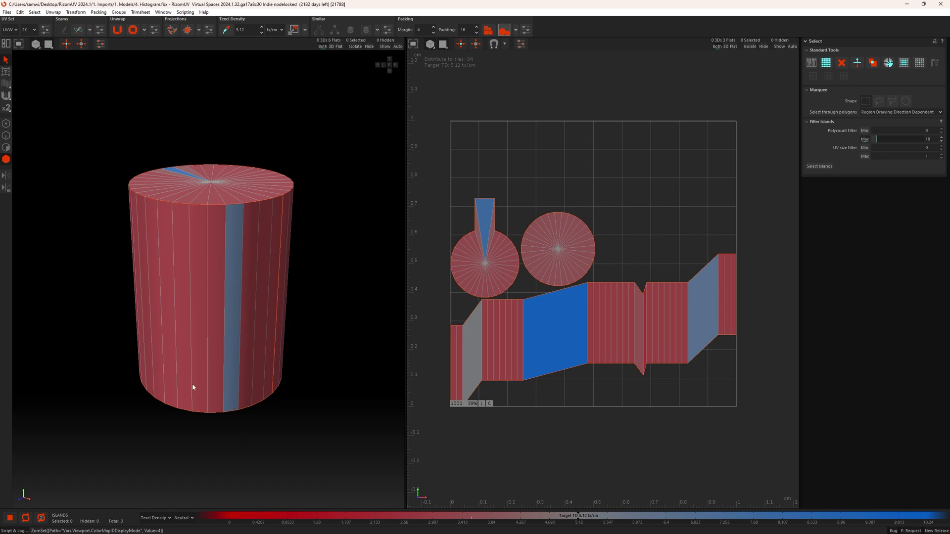
- In edge mode, select successive groups of edges through the histogram peaks on the texel density bar, from low to higher density
left_click(6, 135)
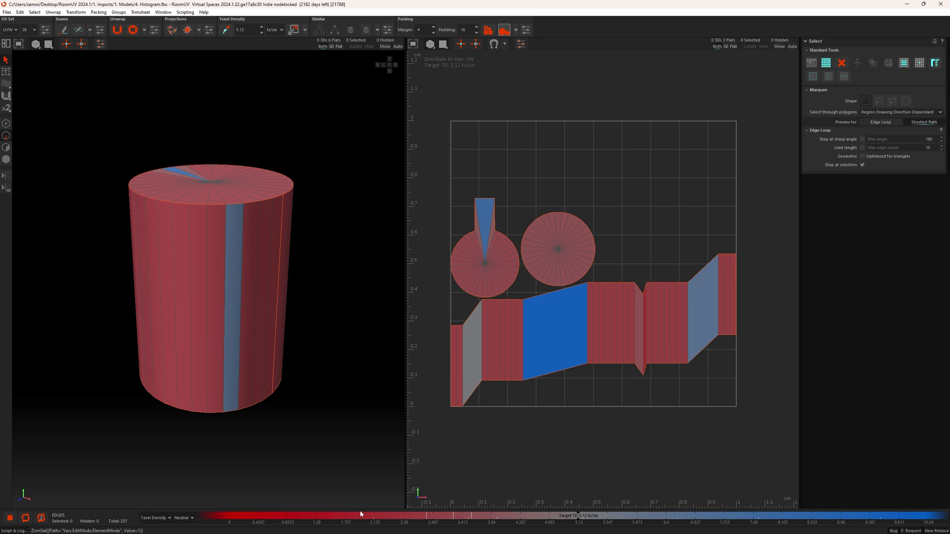
left_click(381, 516)
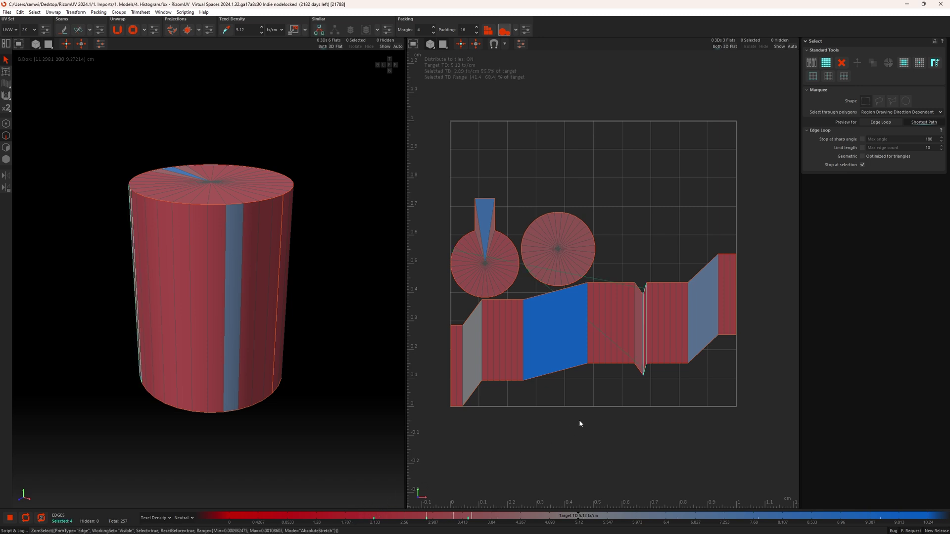
left_click(435, 516)
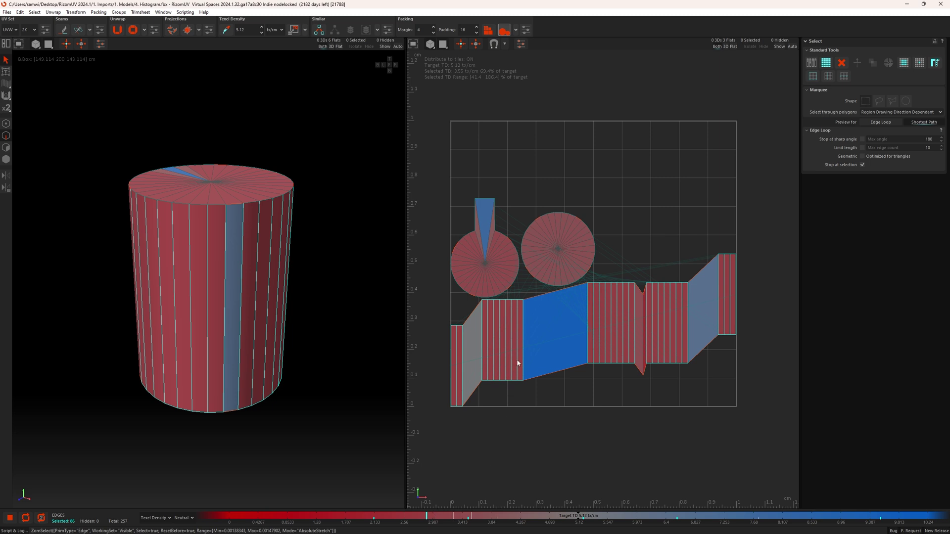
left_click(456, 516)
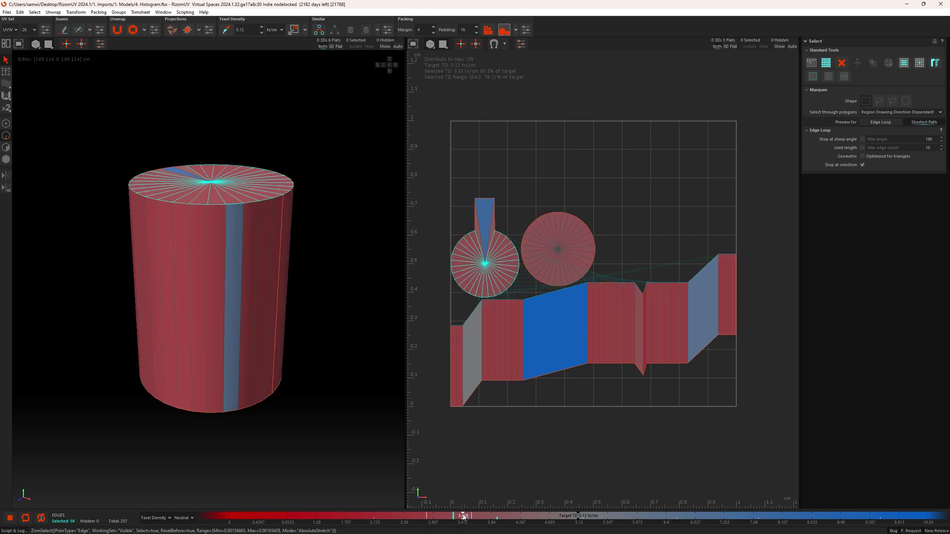
left_click(475, 516)
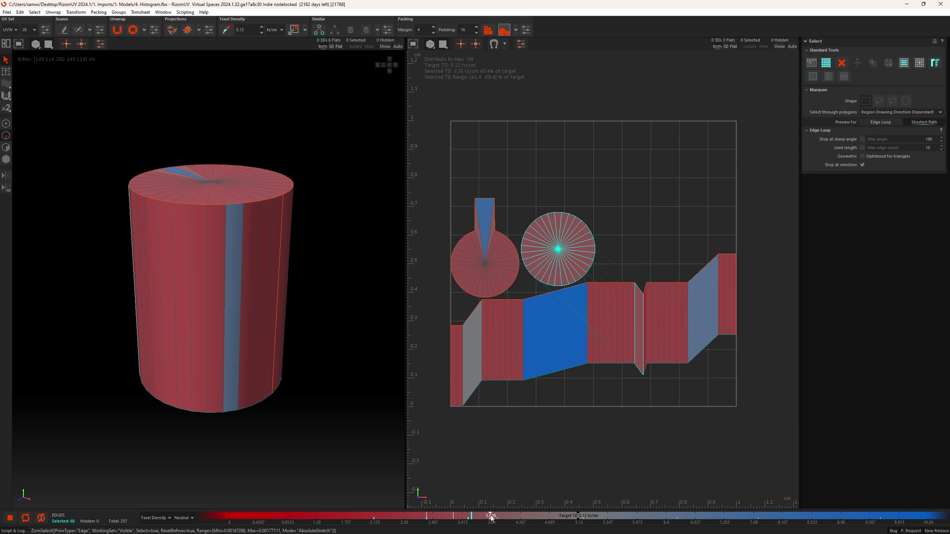
left_click(507, 518)
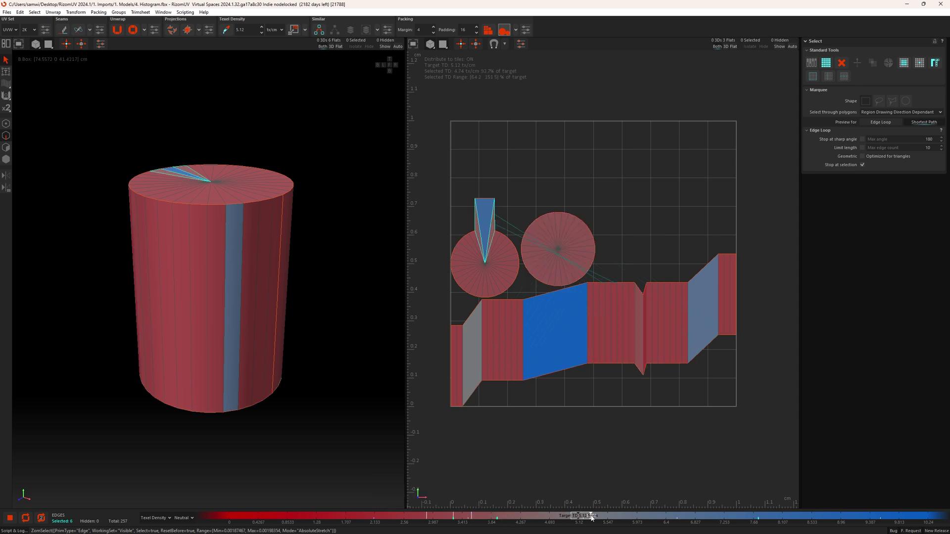
left_click(588, 517)
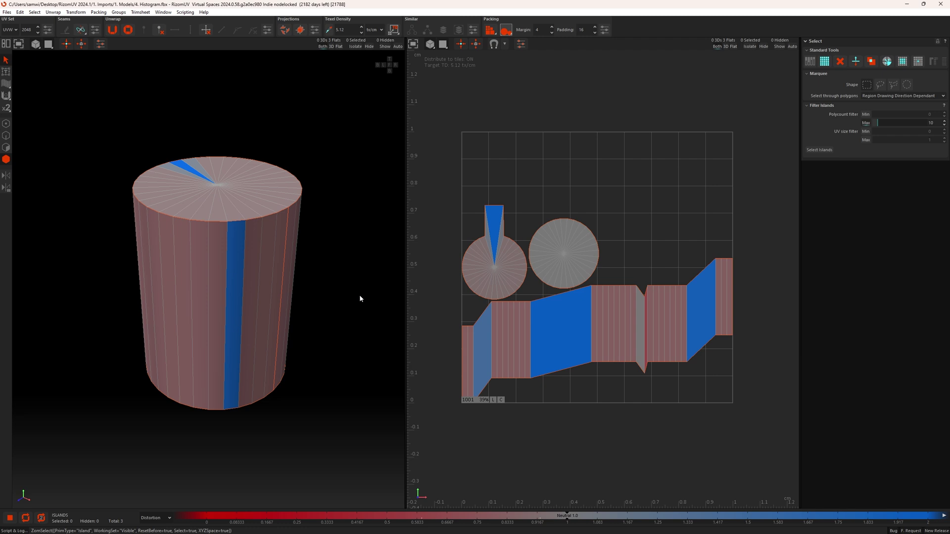
- In RizomUV 2024.0.58, optimize all of the cylinder's UV islands and pack them with Pack
key("o")
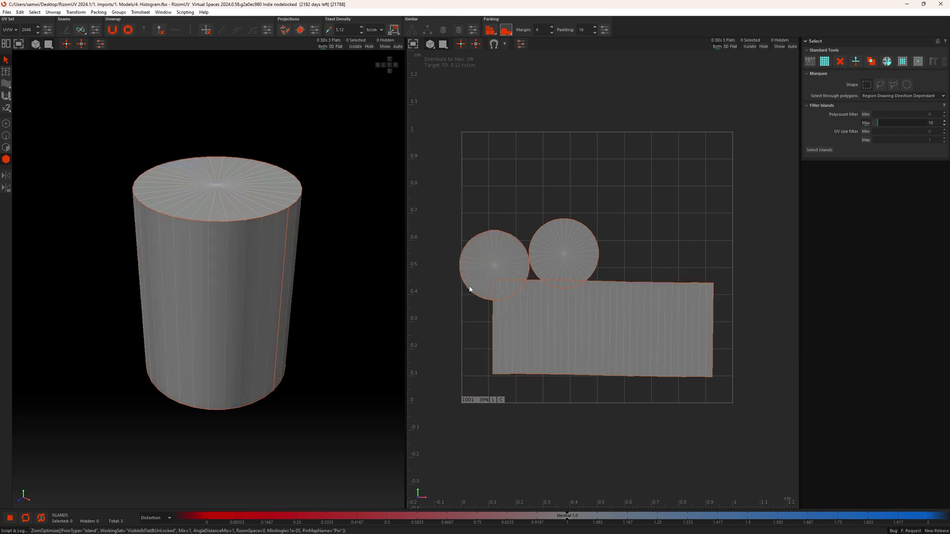
mouse_move(491, 32)
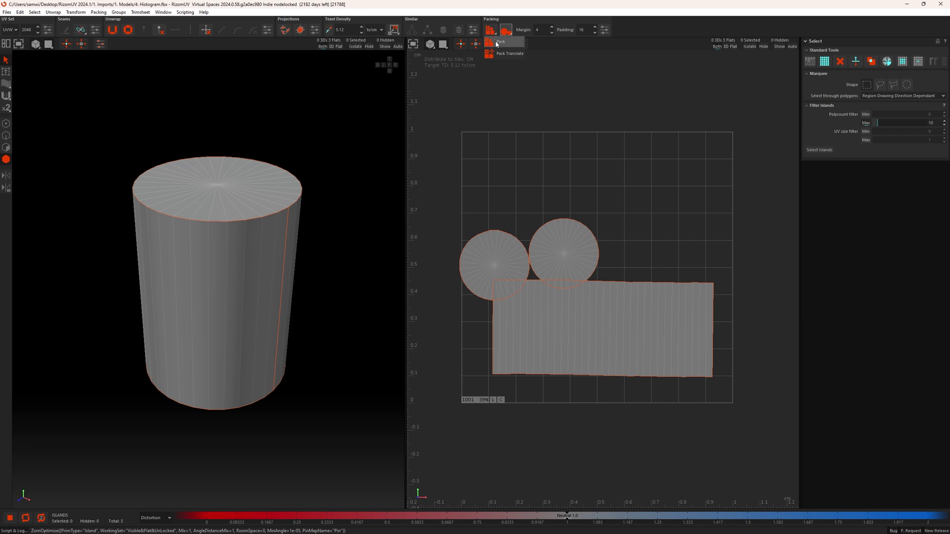
left_click(497, 43)
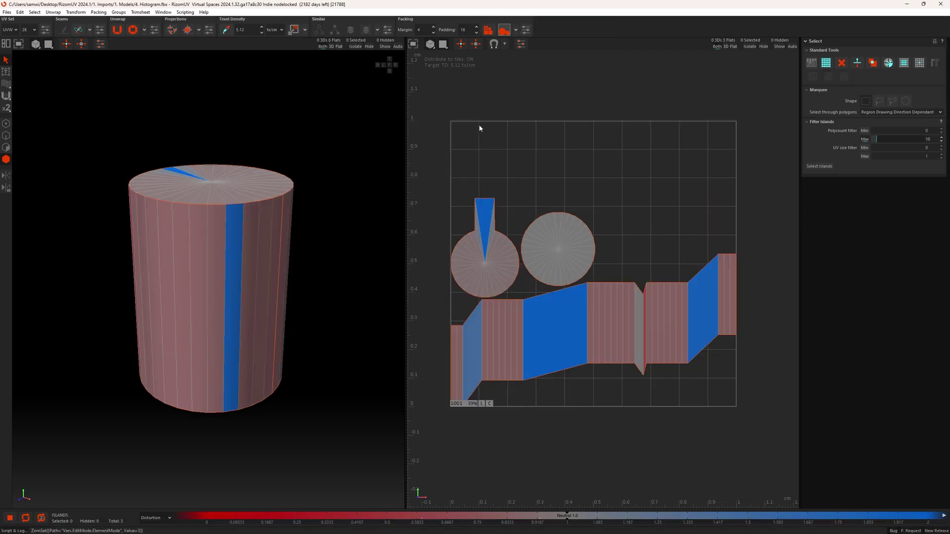
- In RizomUV 2024.1.32, optimize all of the cylinder's UV islands and pack them with Pack Translate
left_click(329, 288)
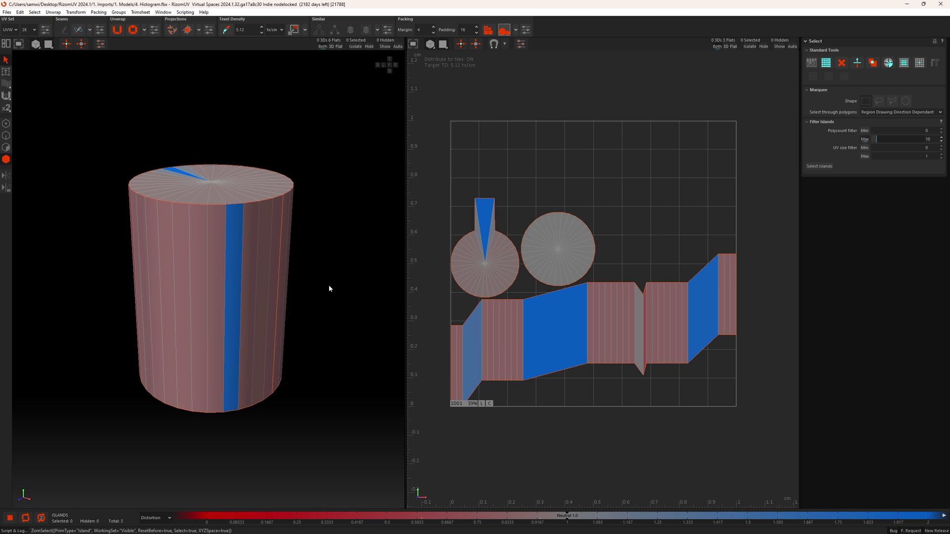
key("o")
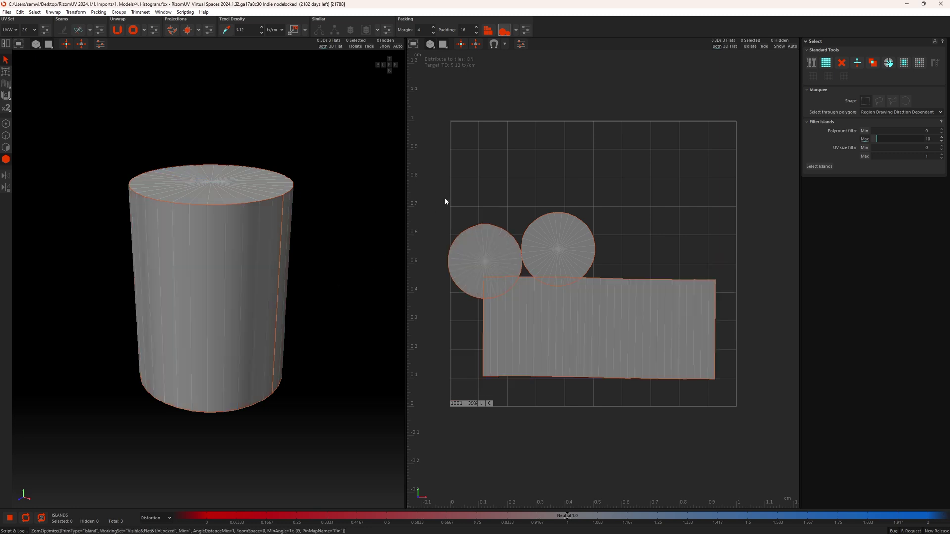
left_click(515, 30)
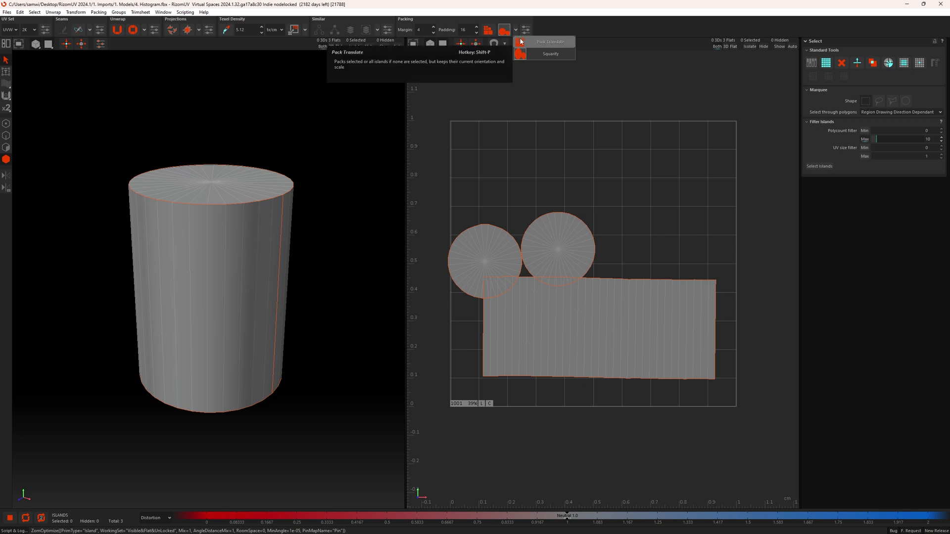
left_click(521, 41)
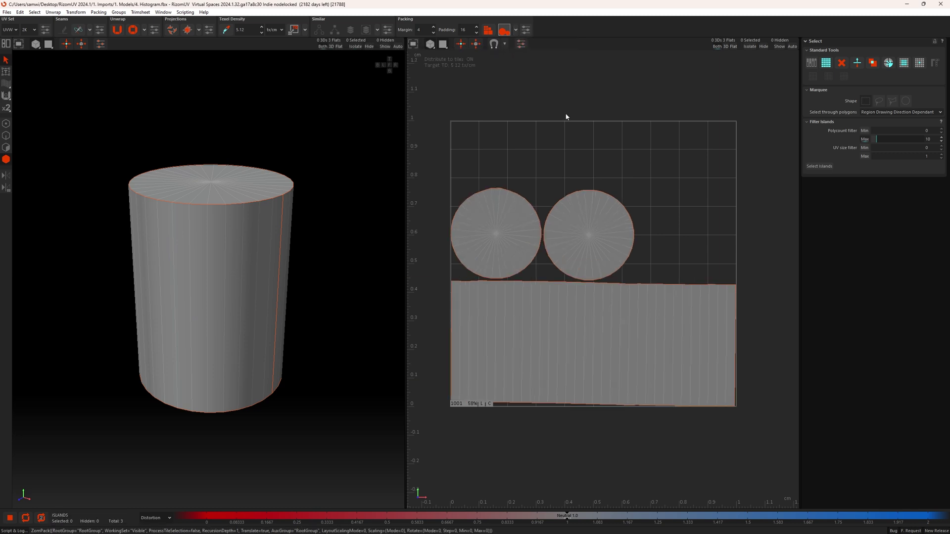